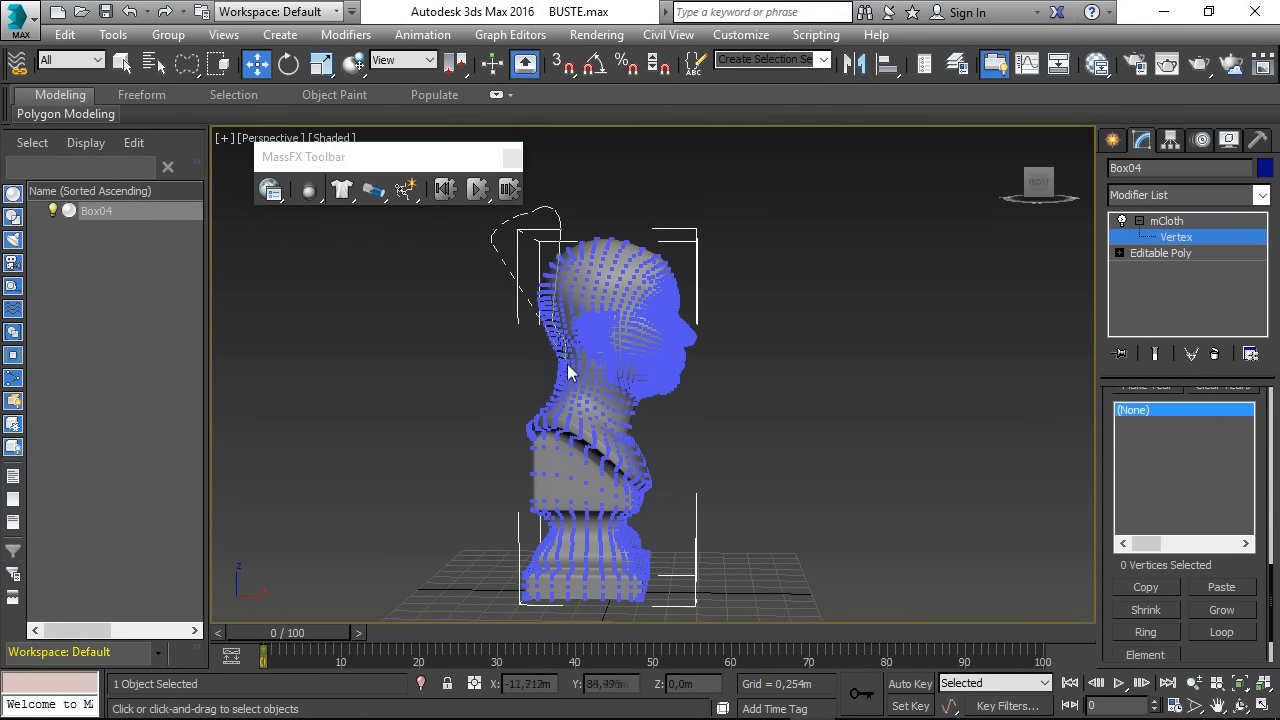
- Select the vertices along the bust's back, shoulders and pedestal, store them as Group001, and constrain the group with Pin
{"action": "left_click_drag", "start_coordinate": [575, 399], "coordinate": [1072, 517]}
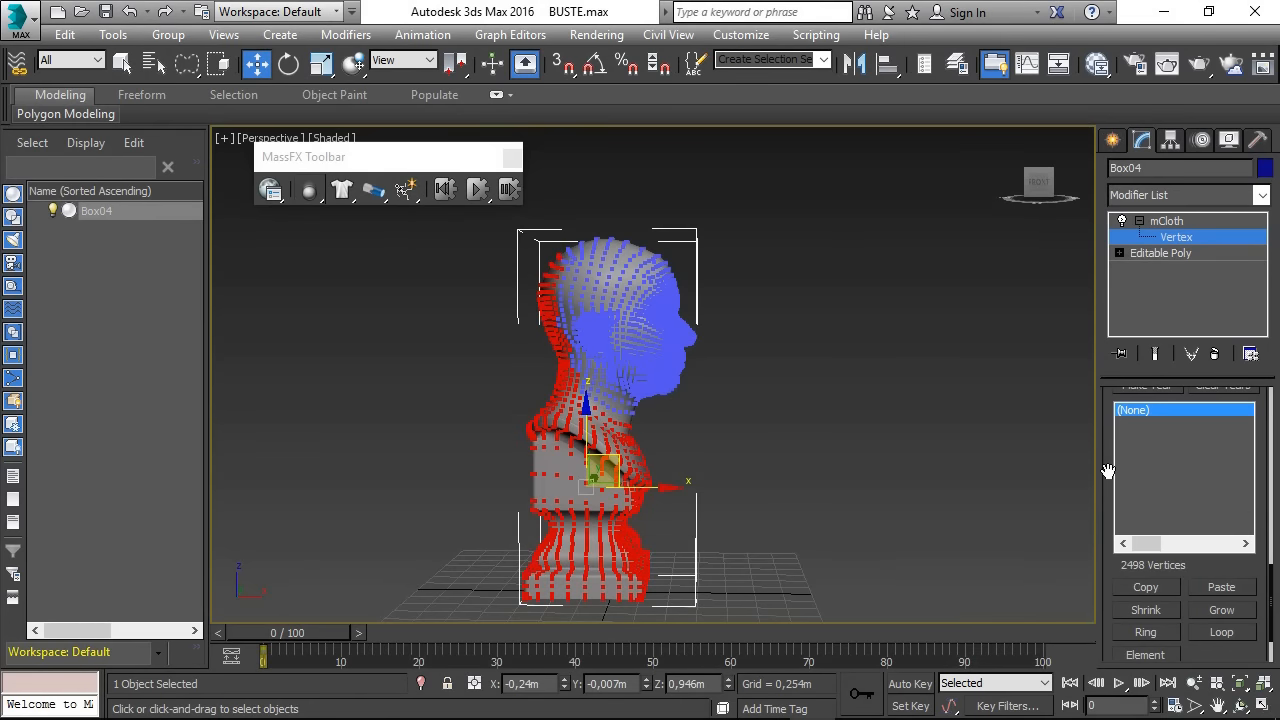
{"action": "scroll", "coordinate": [1108, 471], "scroll_direction": "up", "scroll_amount": 5}
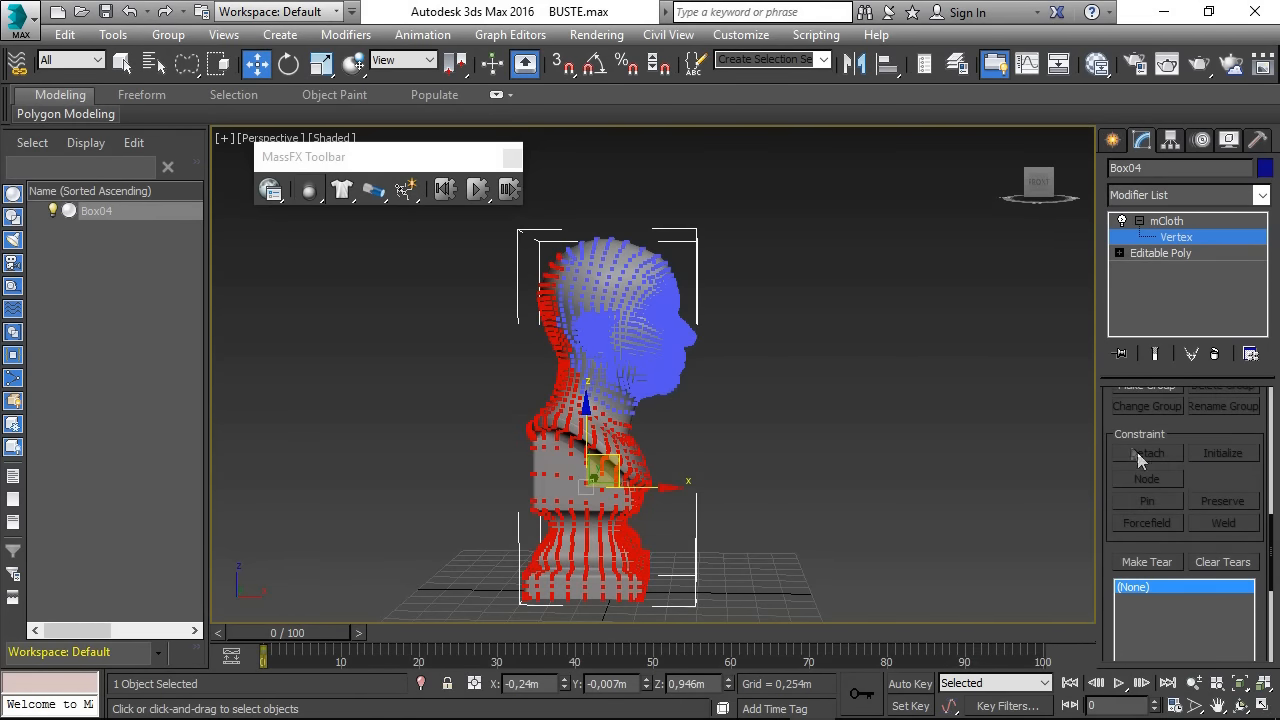
{"action": "scroll", "coordinate": [1110, 424], "scroll_direction": "up", "scroll_amount": 1}
{"action": "left_click", "coordinate": [1140, 421]}
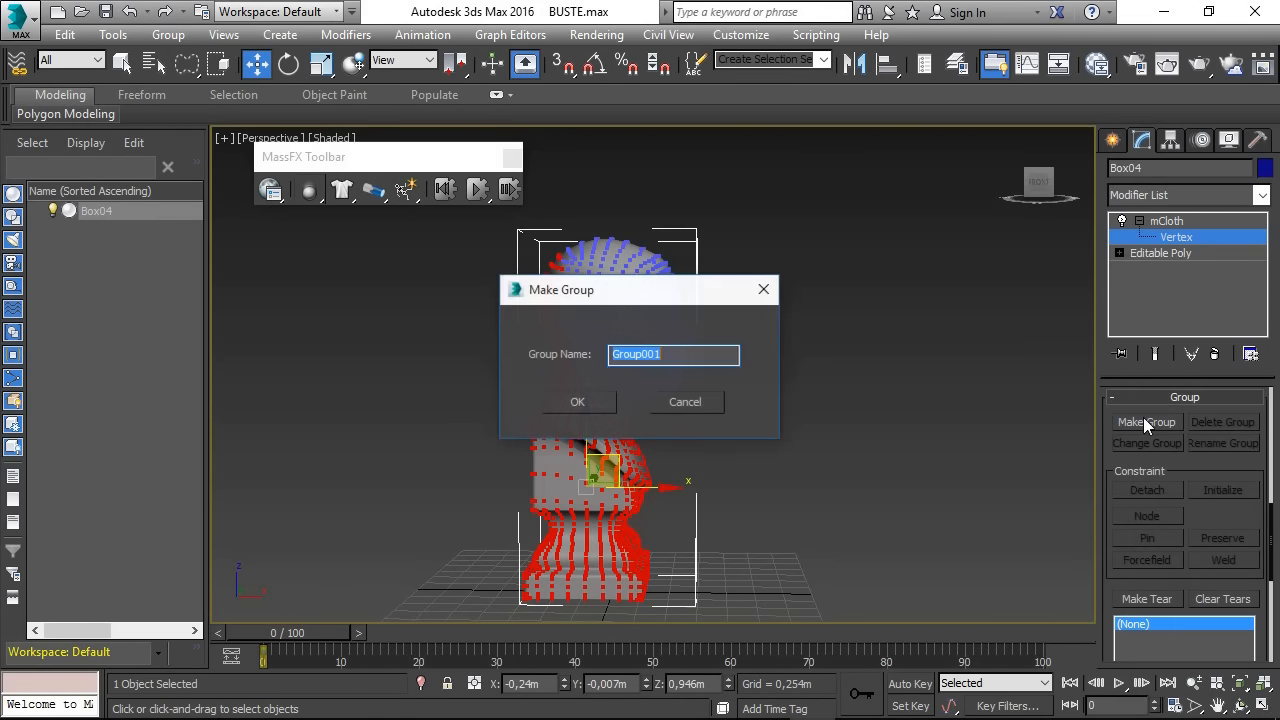
{"action": "left_click", "coordinate": [600, 405]}
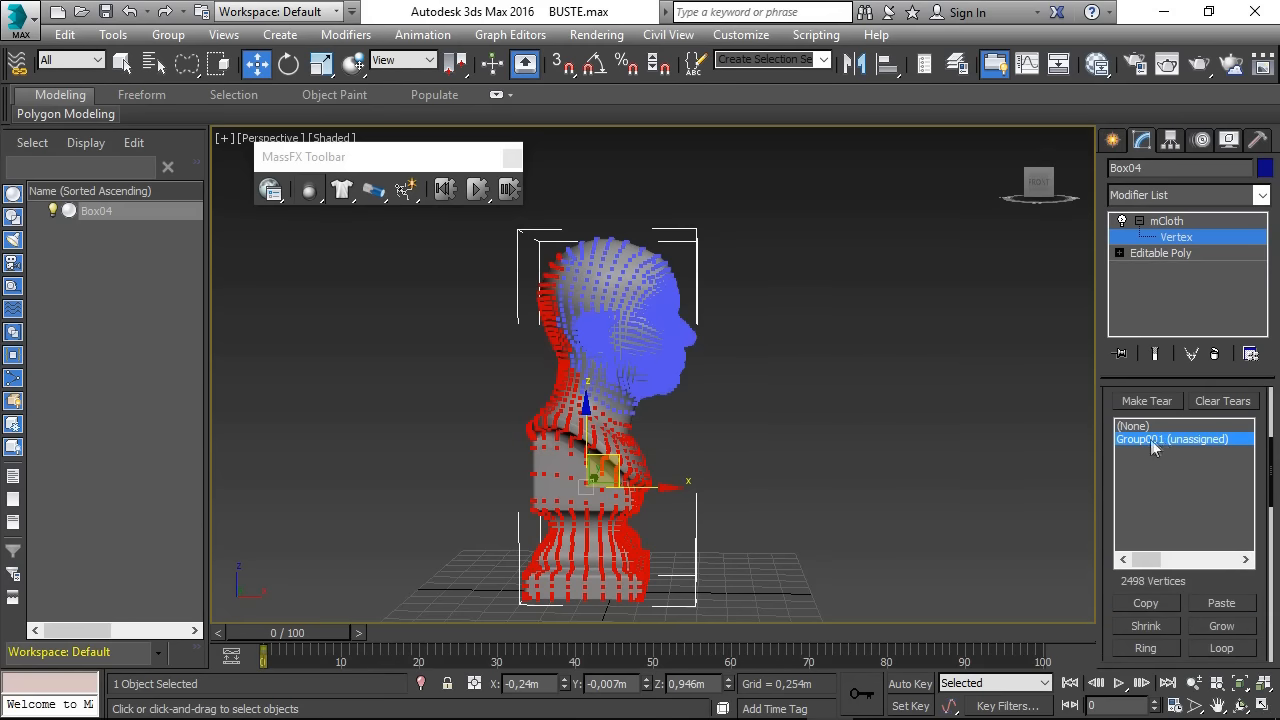
{"action": "scroll", "coordinate": [1105, 395], "scroll_direction": "up", "scroll_amount": 3}
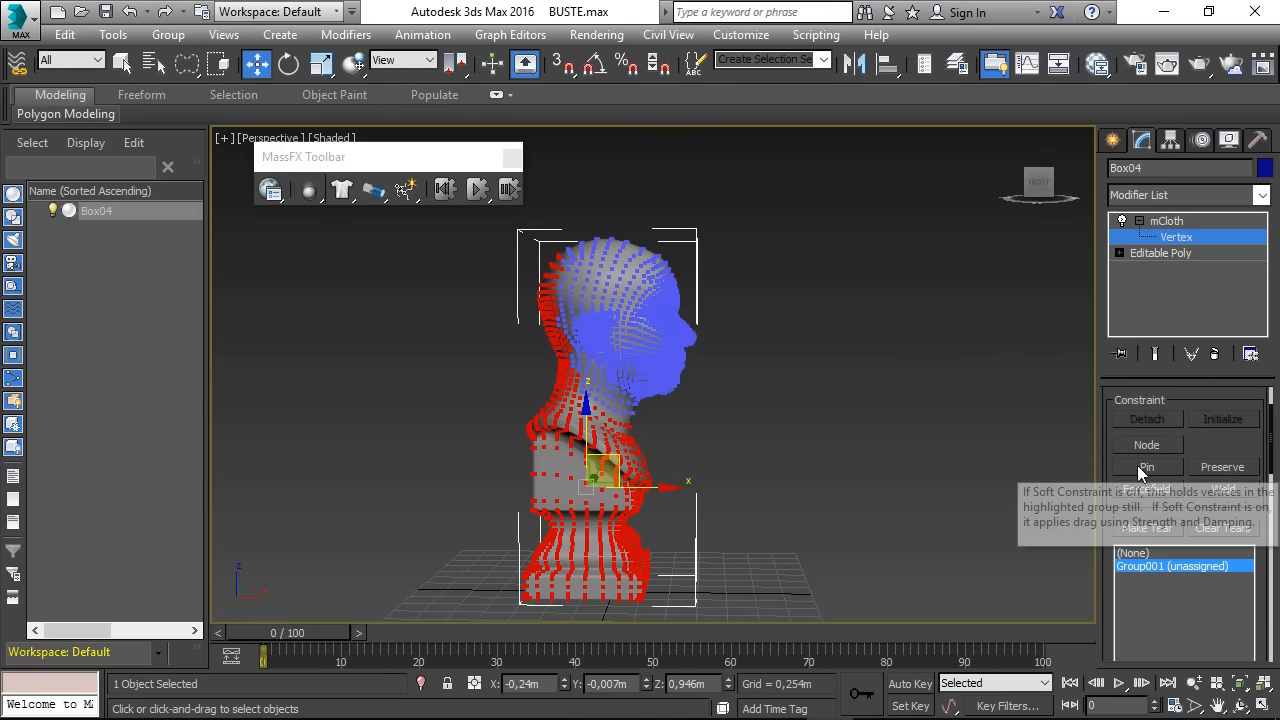
{"action": "left_click", "coordinate": [1168, 465]}
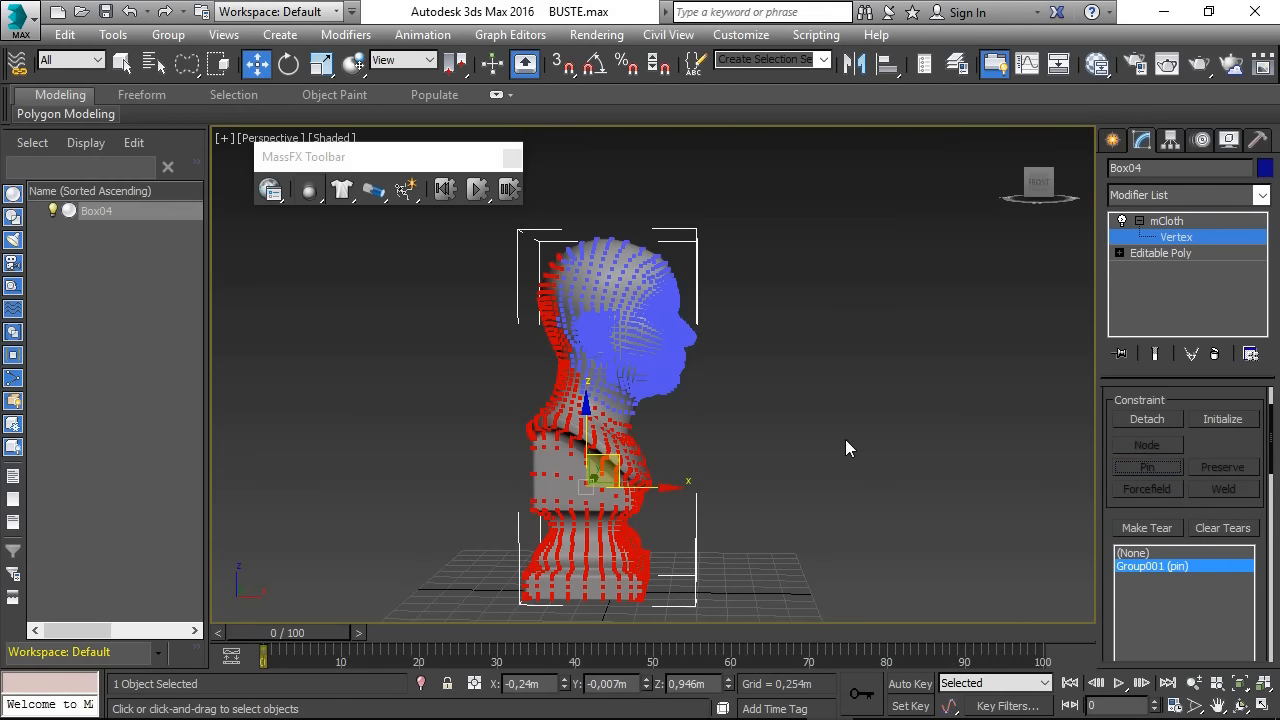
- Invert the vertex selection and make the face and front head vertices a tear group named Group002
{"action": "key", "text": "ctrl+i"}
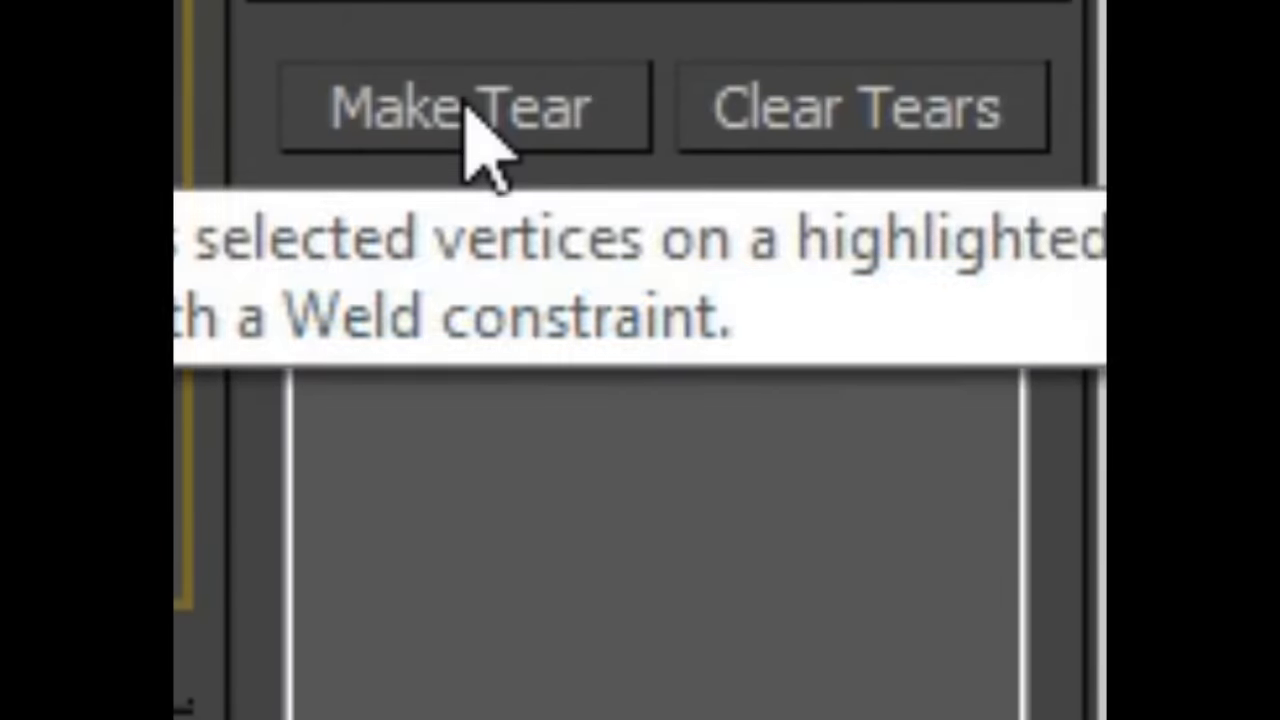
{"action": "left_click", "coordinate": [543, 114]}
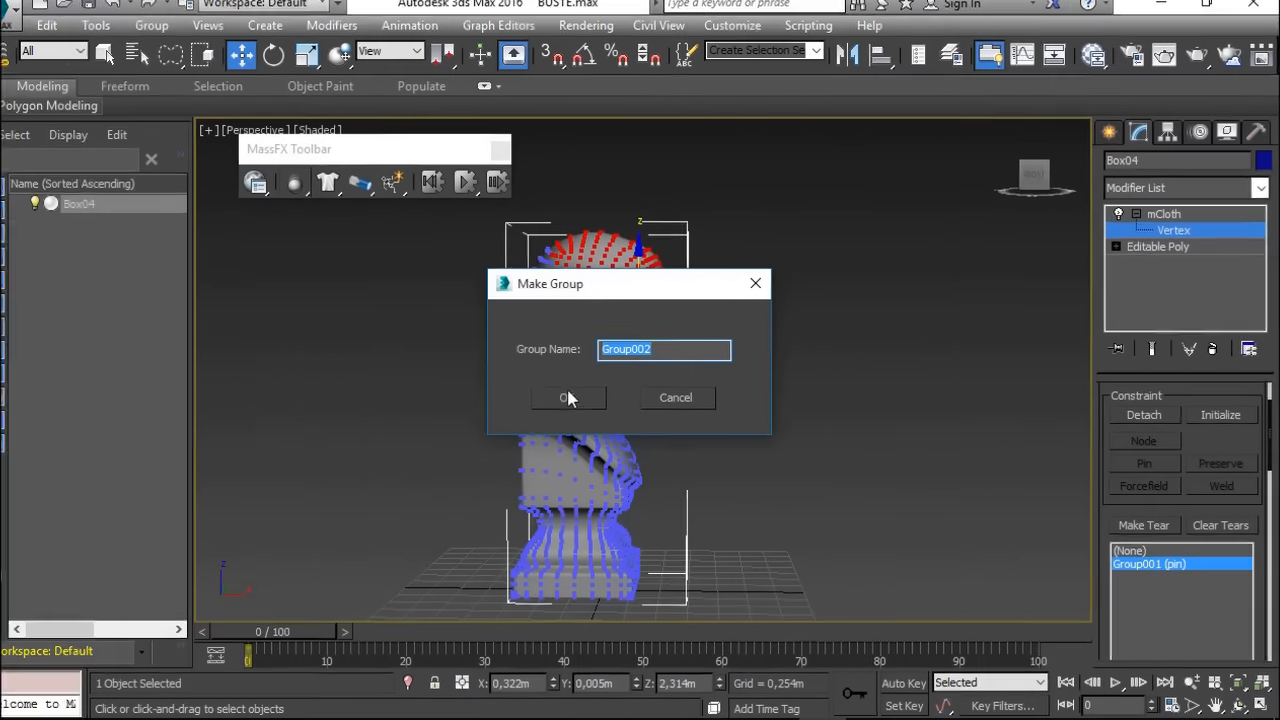
{"action": "left_click", "coordinate": [575, 400]}
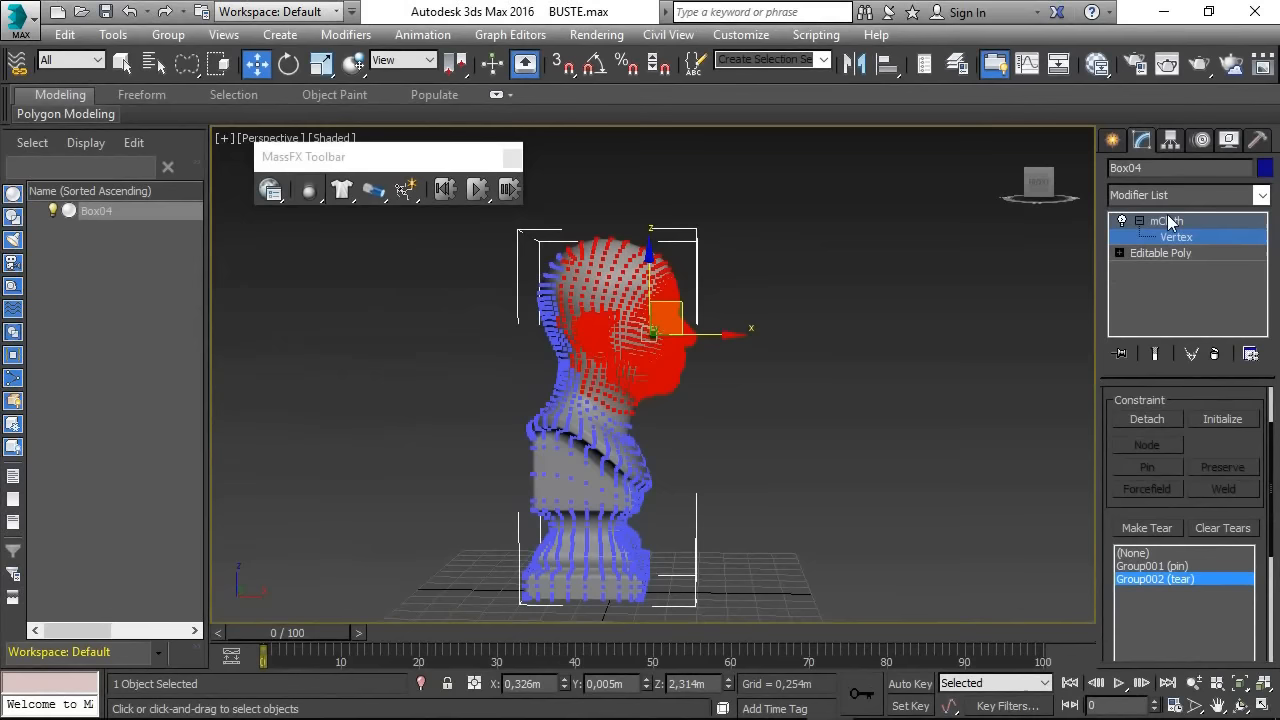
- Return to the mCloth modifier's main level, enable balloon behavior, and run the MassFX simulation
{"action": "left_click", "coordinate": [1167, 221]}
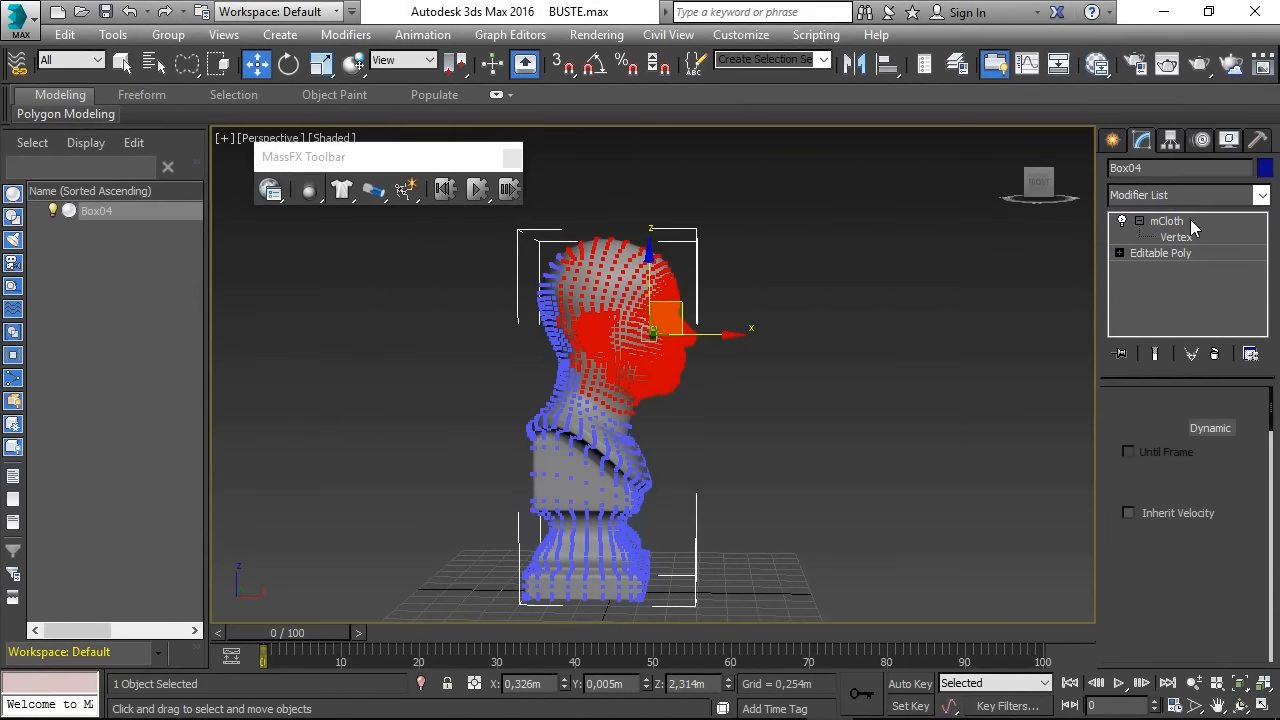
{"action": "scroll", "coordinate": [1120, 506], "scroll_direction": "down", "scroll_amount": 7}
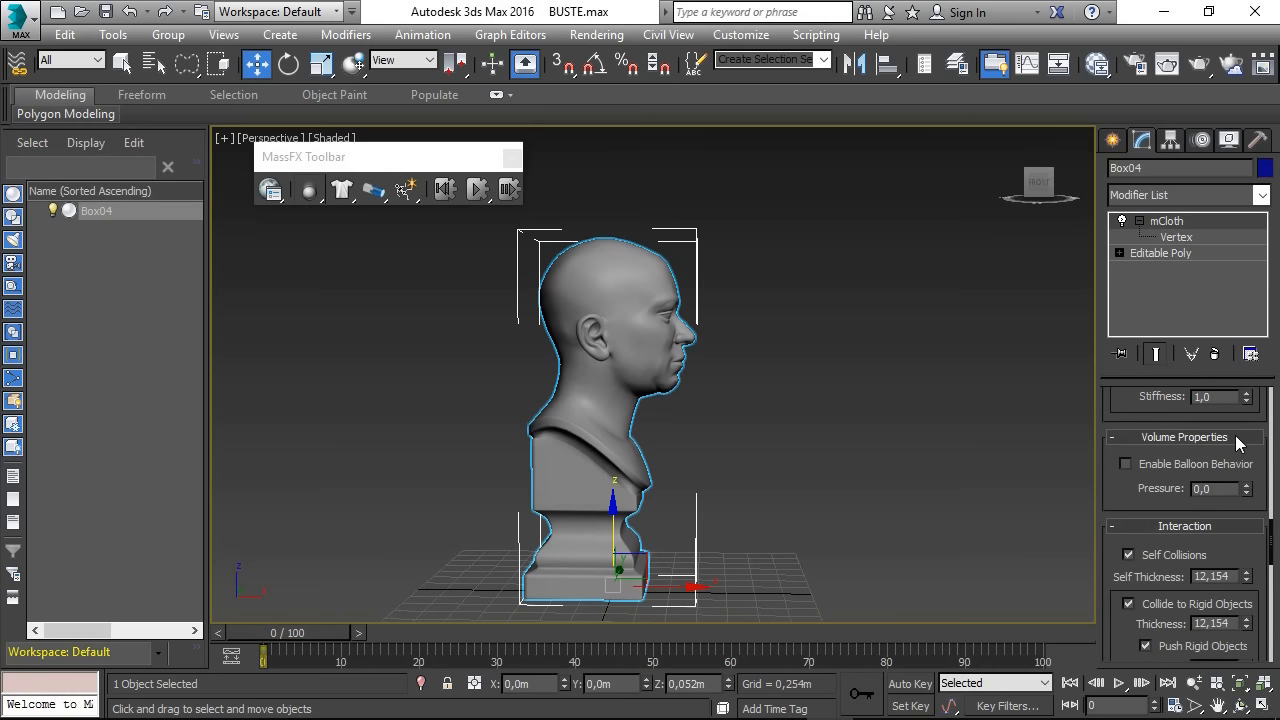
{"action": "left_click", "coordinate": [1142, 468]}
{"action": "left_click", "coordinate": [477, 190]}
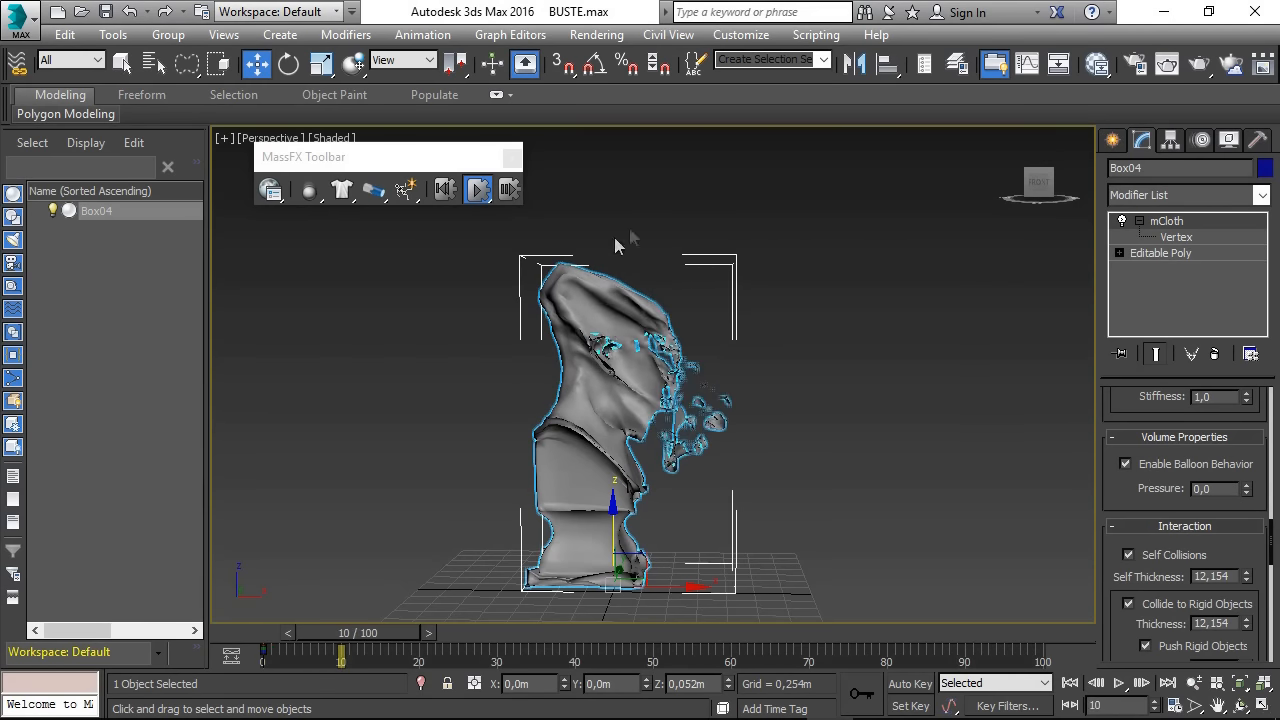
- Set the balloon pressure to 3, reset the simulation, and run it again from the start
{"action": "left_click", "coordinate": [1218, 488]}
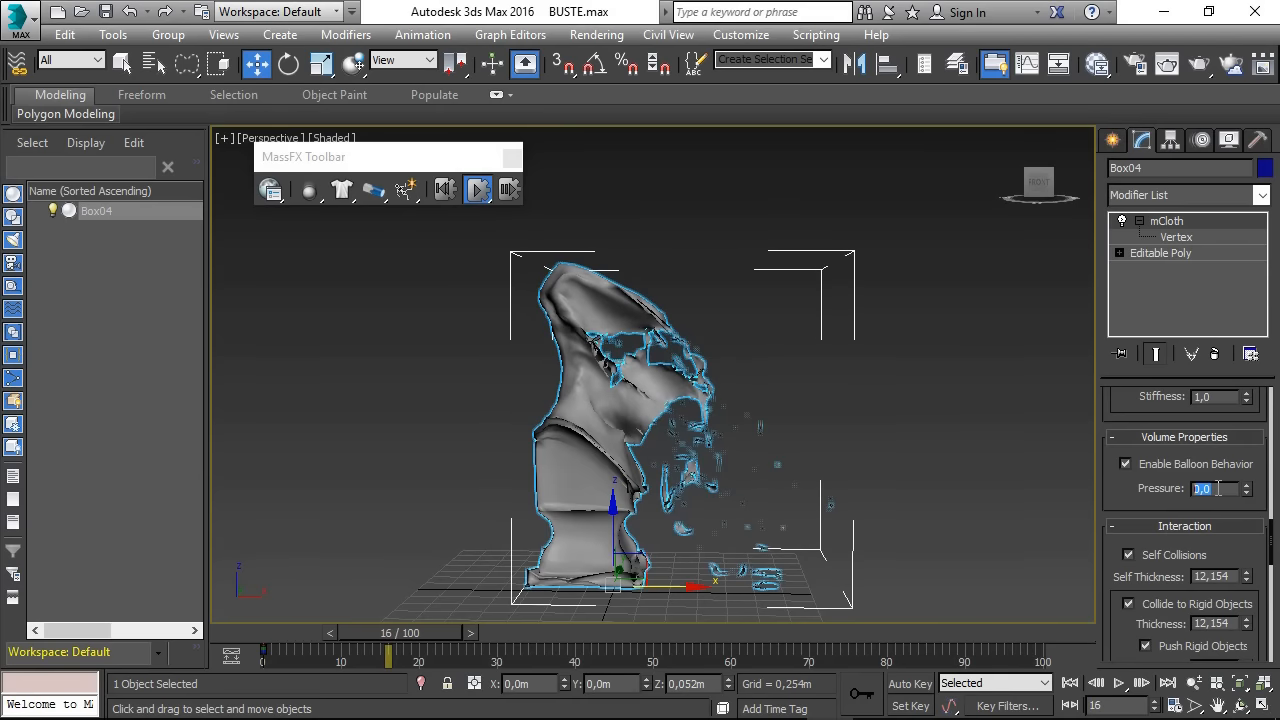
{"action": "type", "text": "3"}
{"action": "key", "text": "Return"}
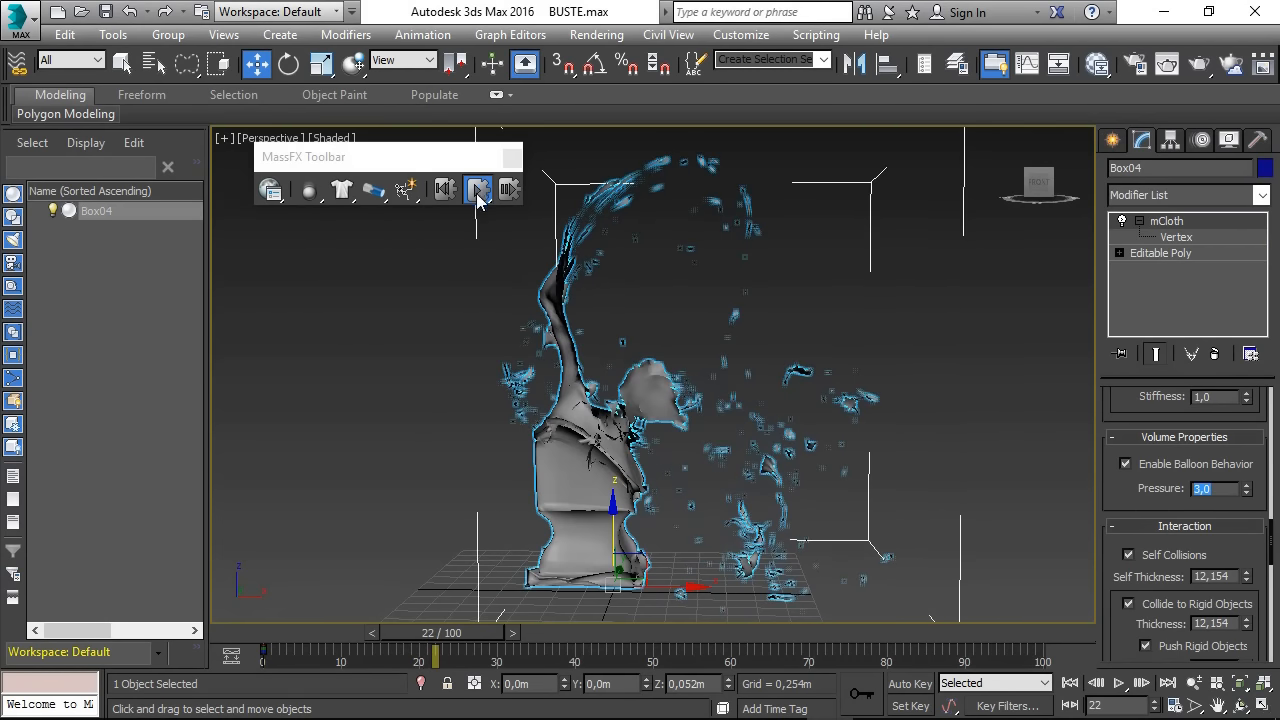
{"action": "left_click", "coordinate": [445, 189]}
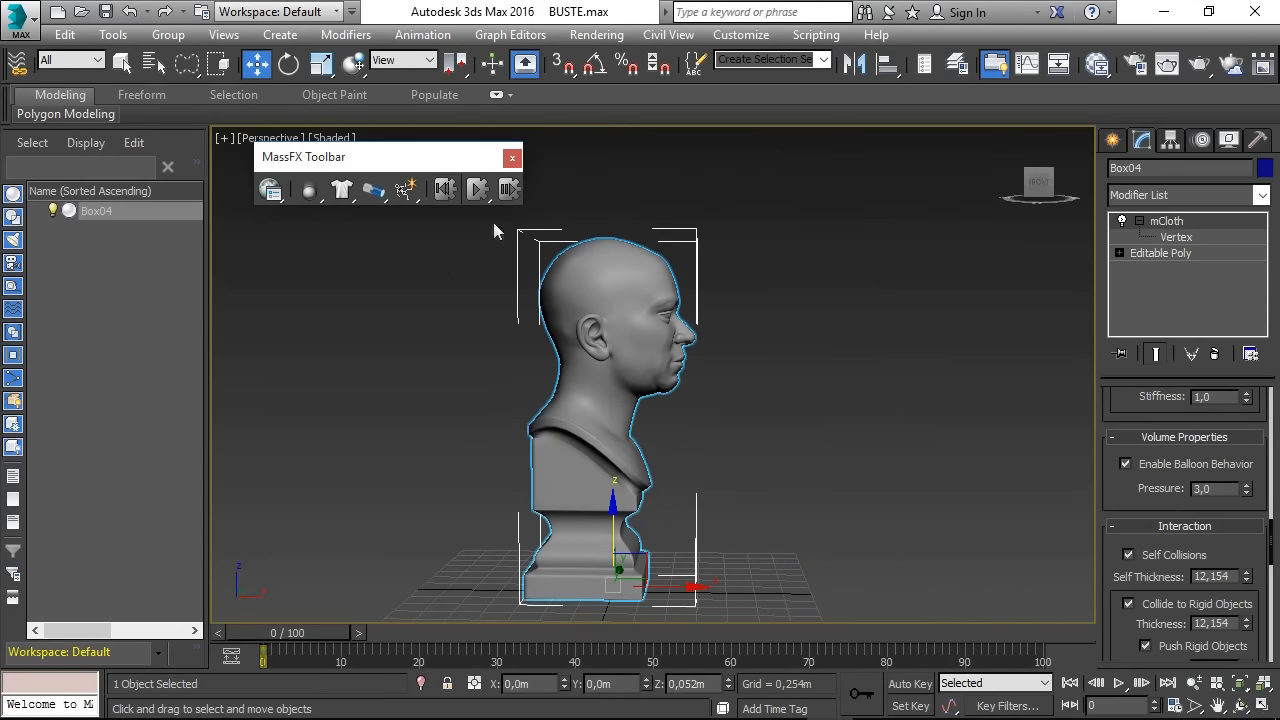
{"action": "left_click", "coordinate": [484, 191]}
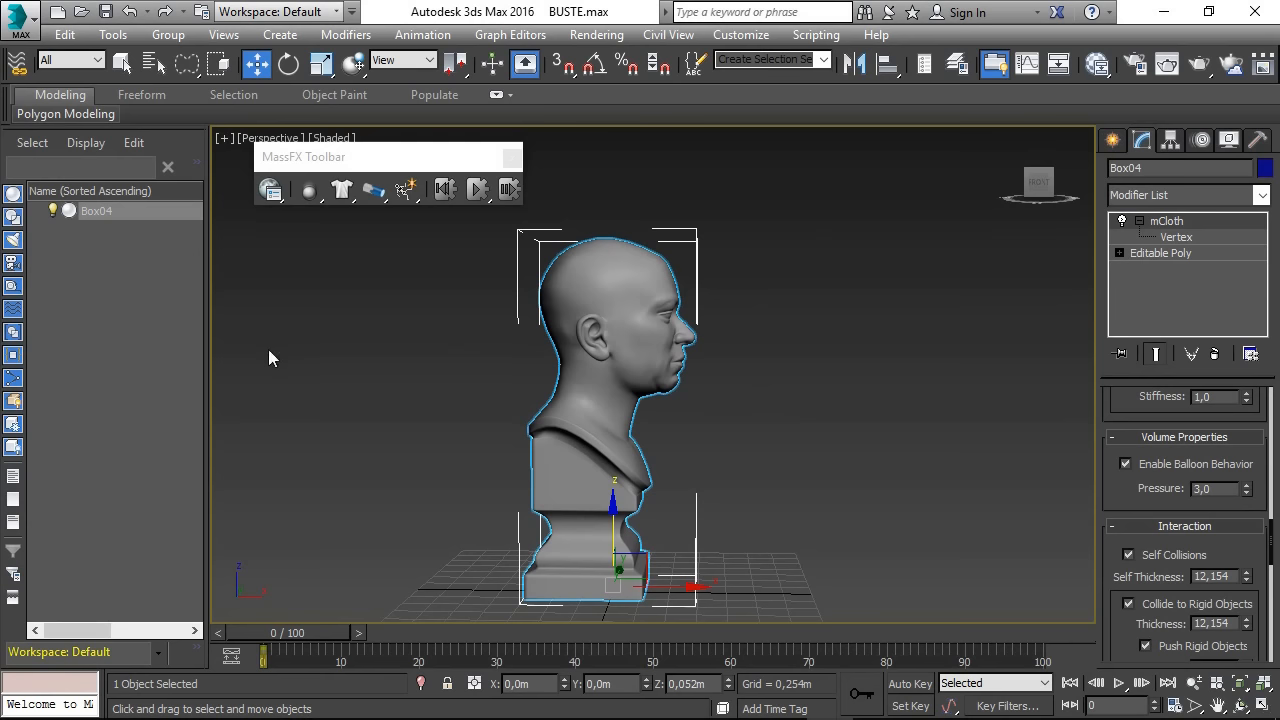
- Bake the simulation of all MassFX objects and check the bake at the start of the timeline
{"action": "left_click", "coordinate": [270, 189]}
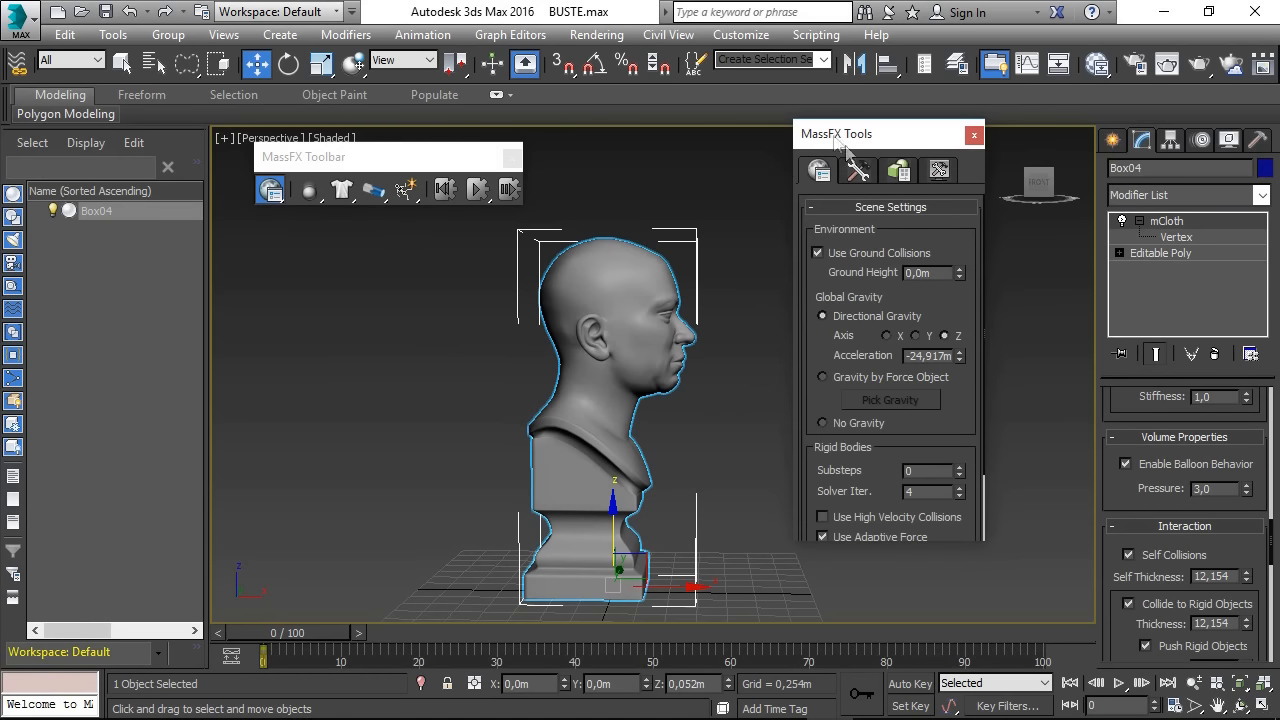
{"action": "left_click", "coordinate": [857, 170]}
{"action": "left_click", "coordinate": [885, 313]}
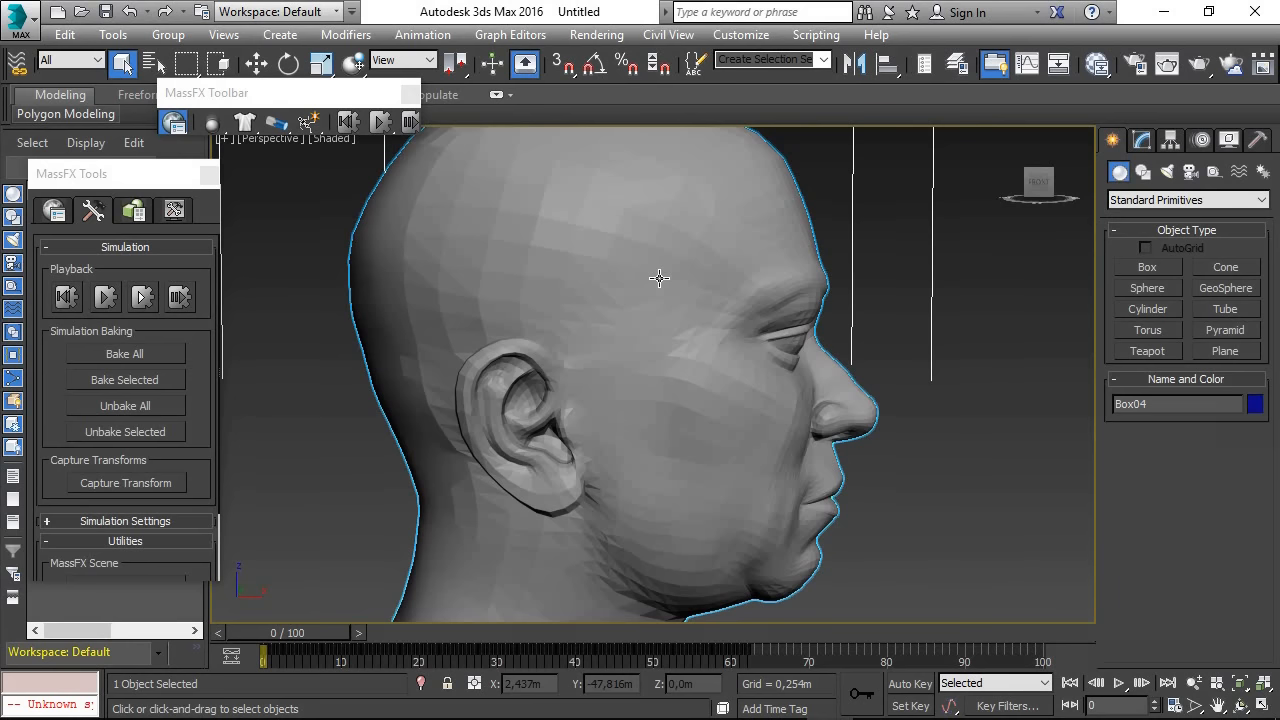
{"action": "mouse_move", "coordinate": [293, 628]}
{"action": "left_mouse_down"}
{"action": "mouse_move", "coordinate": [462, 623]}
{"action": "mouse_move", "coordinate": [297, 632]}
{"action": "left_mouse_up"}
- Add a Point Cache modifier above mCloth on the bust and record the cache to a file named TETE
{"action": "left_click", "coordinate": [345, 34]}
{"action": "mouse_move", "coordinate": [380, 288]}
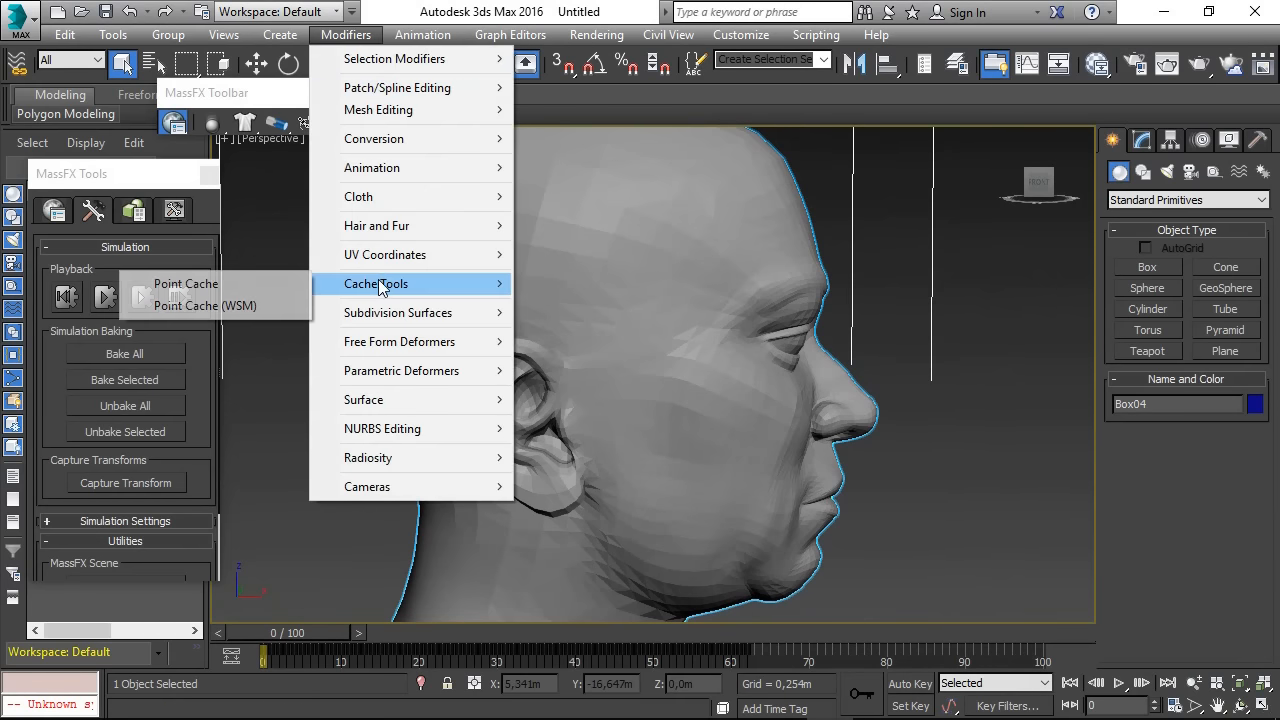
{"action": "left_click", "coordinate": [188, 284]}
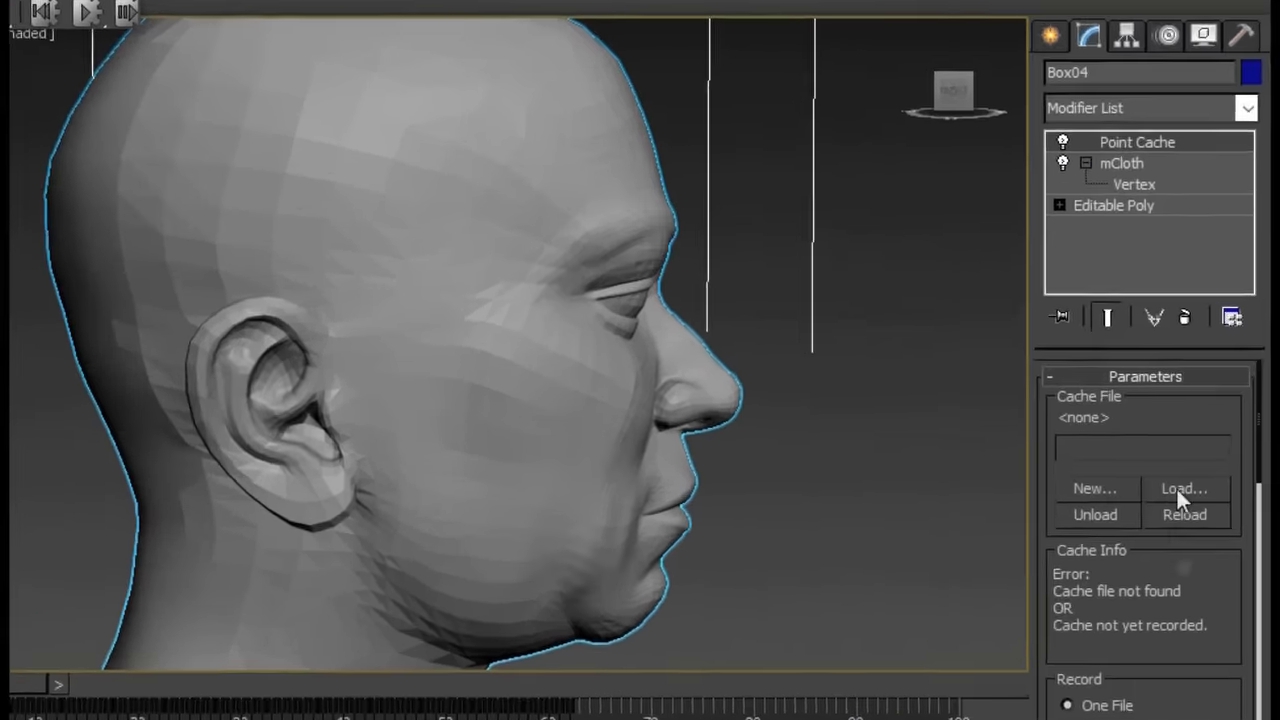
{"action": "left_click_drag", "start_coordinate": [1216, 592], "coordinate": [1230, 213]}
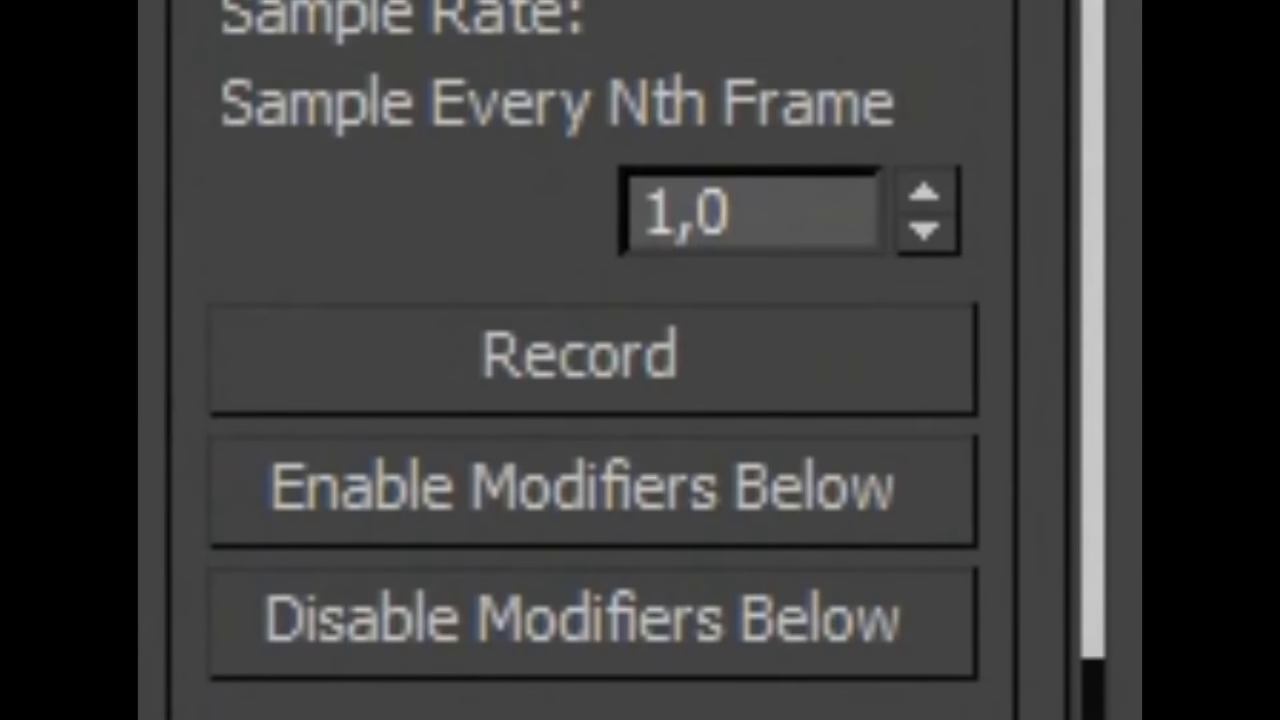
{"action": "left_click", "coordinate": [641, 378]}
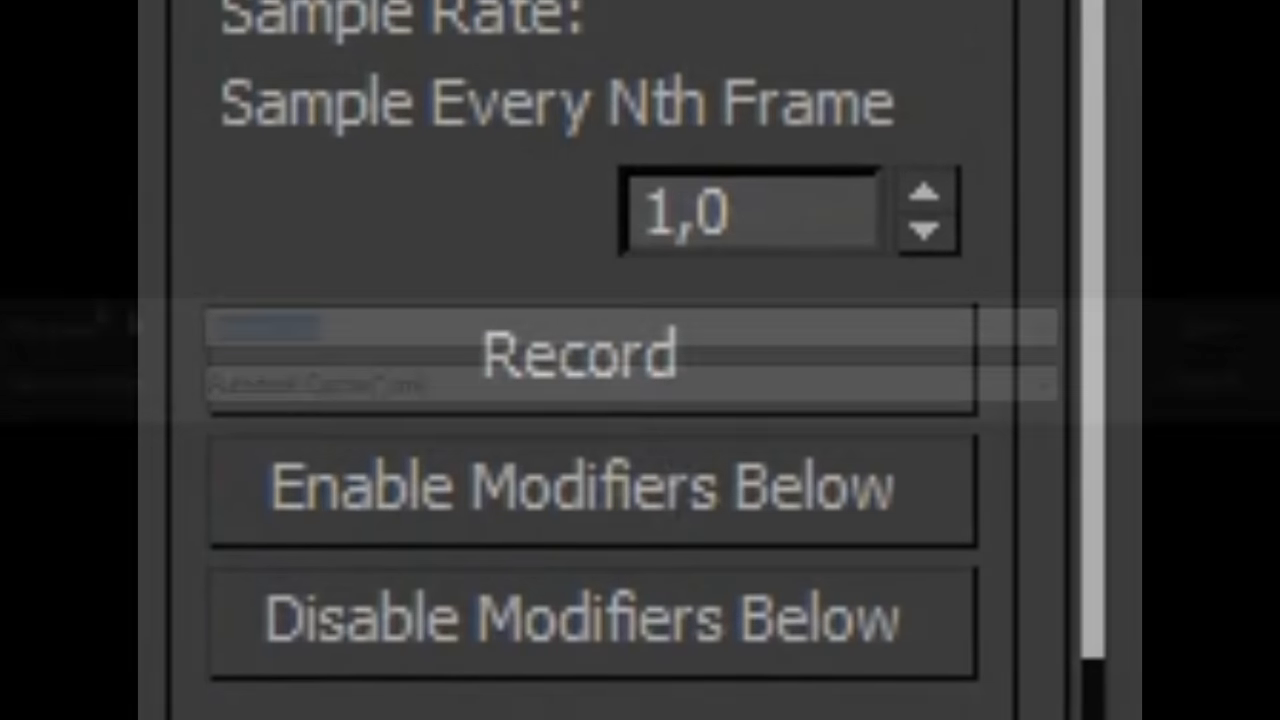
{"action": "type", "text": "TETE"}
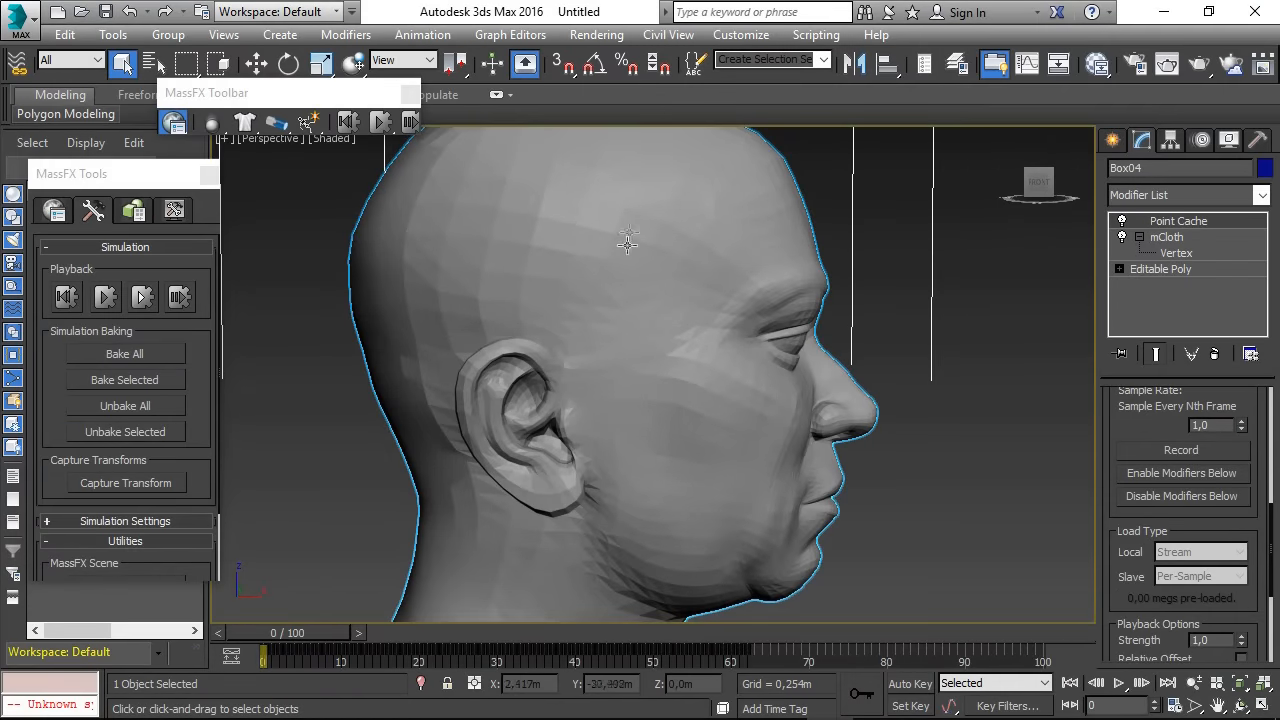
{"action": "left_click_drag", "start_coordinate": [296, 633], "coordinate": [256, 631]}
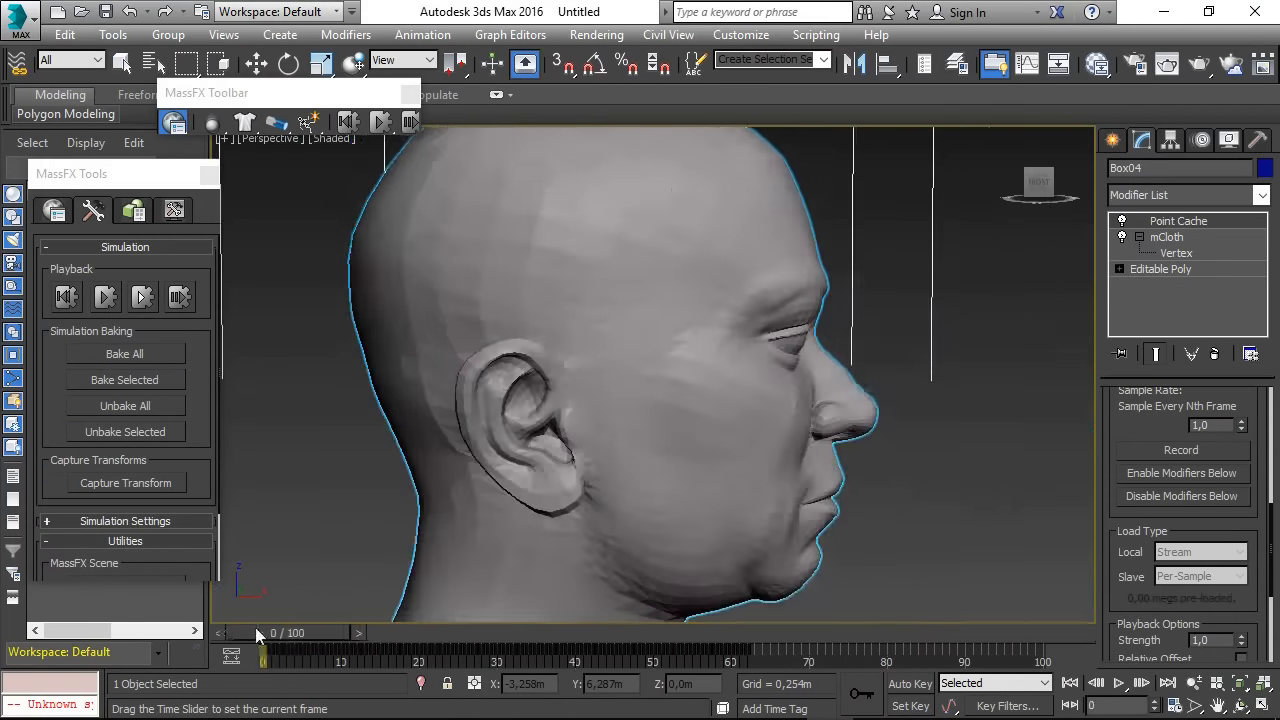
- Take a single Snapshot of the bust at frame 0 using the Mesh clone method
{"action": "left_click", "coordinate": [113, 36]}
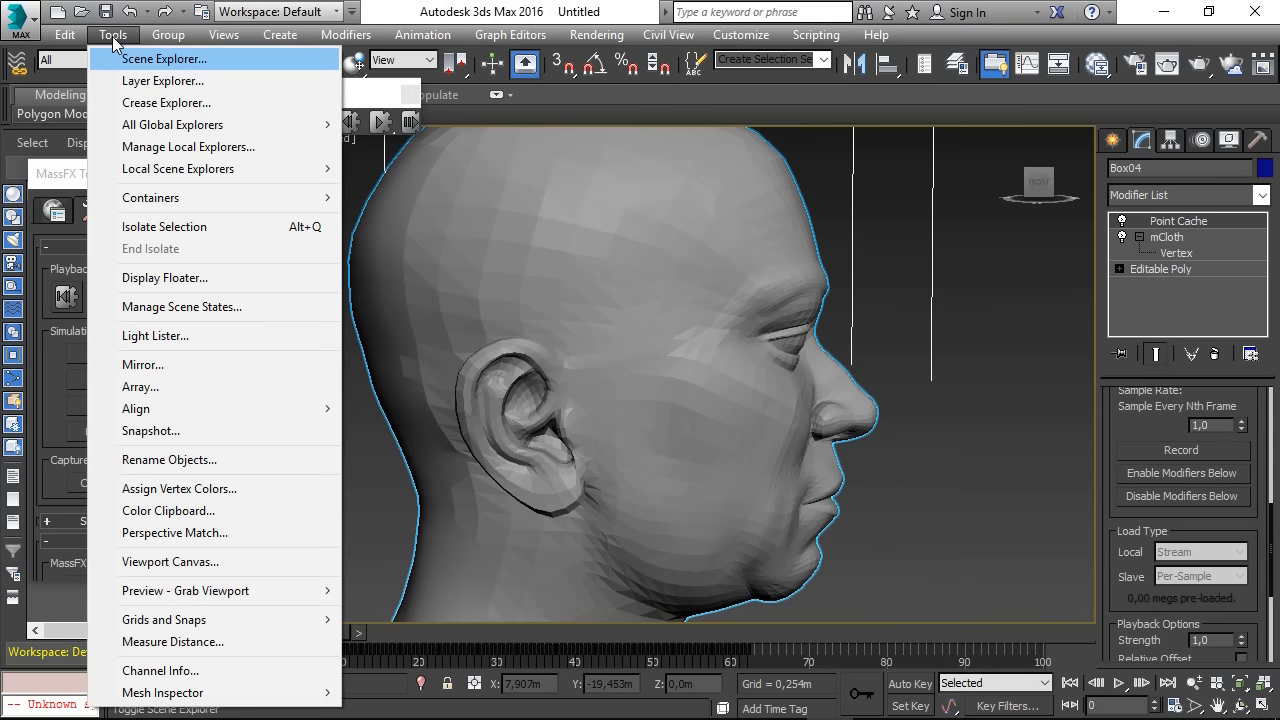
{"action": "left_click", "coordinate": [140, 430]}
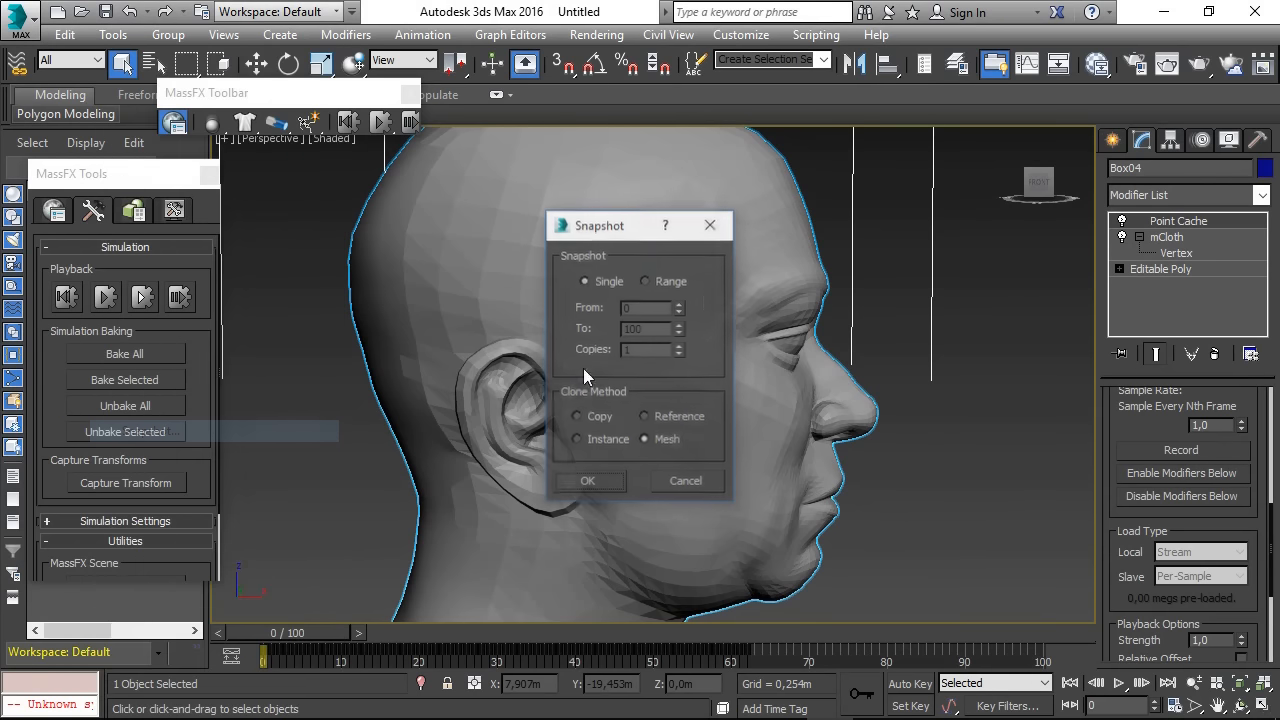
{"action": "left_click", "coordinate": [588, 482]}
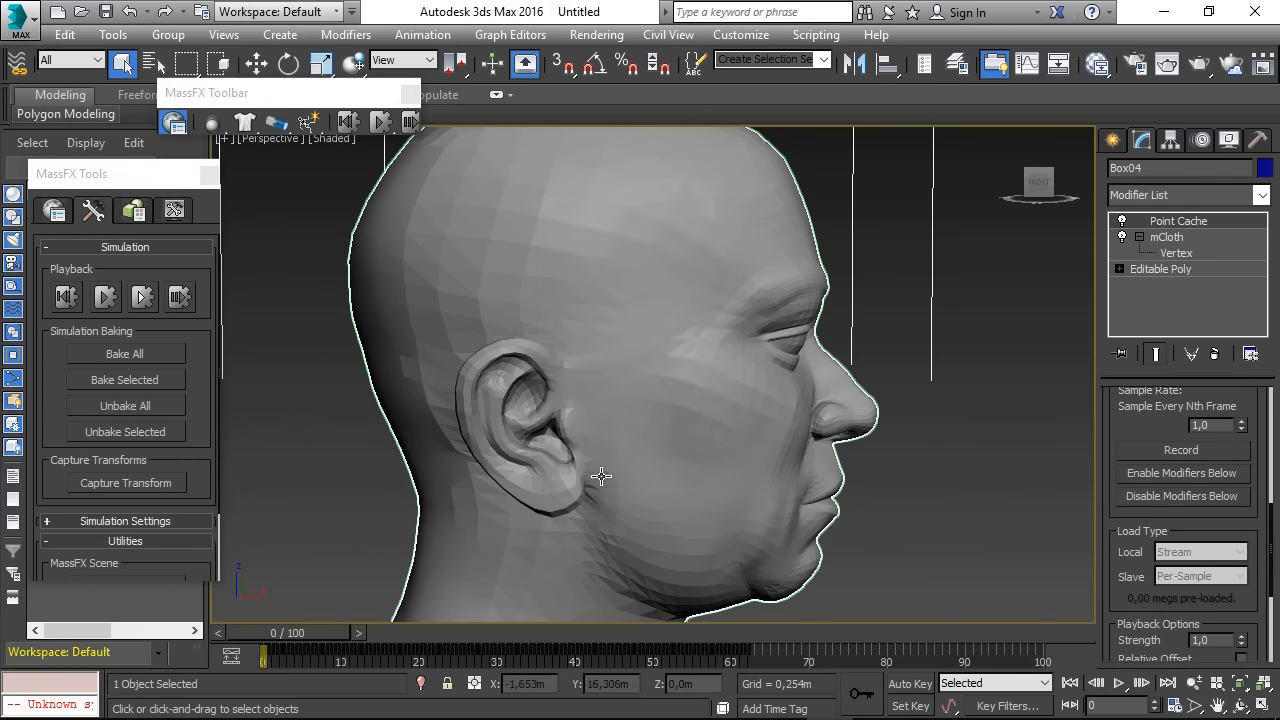
- Go to frame 5 and move the snapshot mesh along X to about 3.26 m, beside the exploding bust
{"action": "left_click_drag", "start_coordinate": [240, 638], "coordinate": [318, 604]}
{"action": "scroll", "coordinate": [671, 406], "scroll_direction": "down", "scroll_amount": 8}
{"action": "key", "text": "q"}
{"action": "left_click", "coordinate": [659, 378]}
{"action": "right_click", "coordinate": [659, 510]}
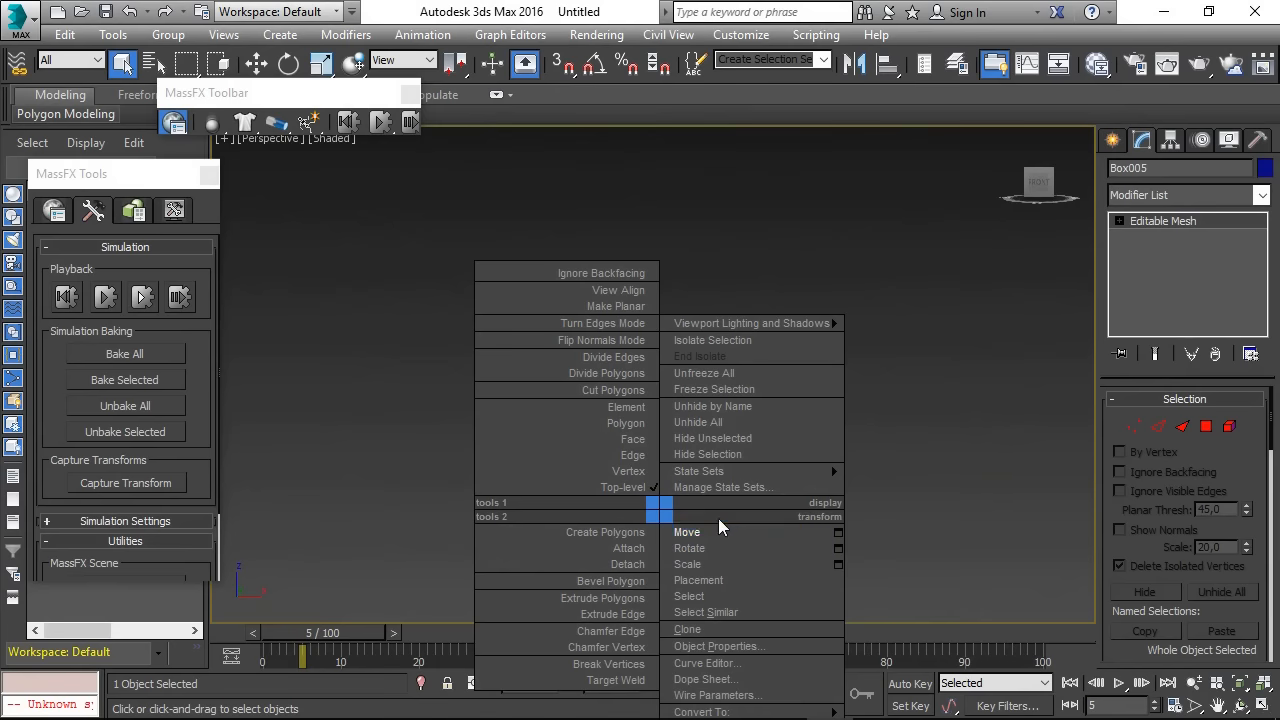
{"action": "left_click", "coordinate": [700, 532]}
{"action": "left_click_drag", "start_coordinate": [721, 575], "coordinate": [963, 578]}
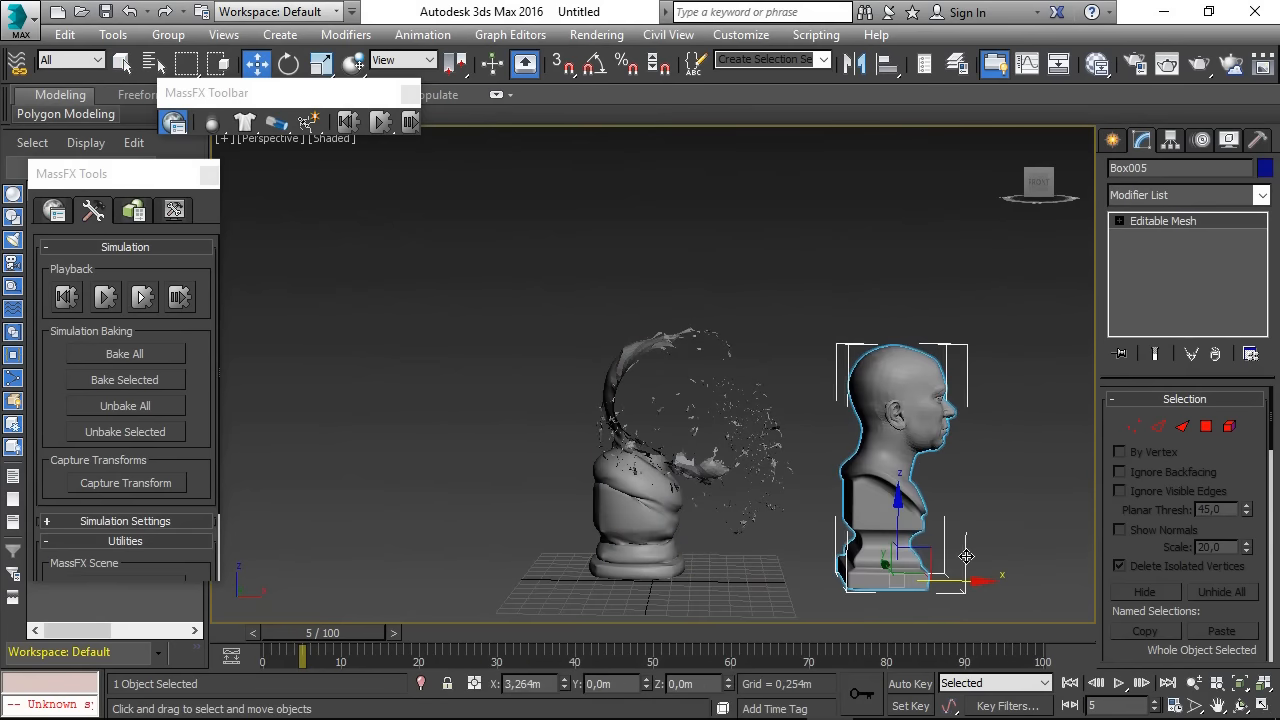
- Delete the original simulated bust, keeping the snapshot mesh, and close the MassFX toolbar
{"action": "left_click", "coordinate": [646, 495]}
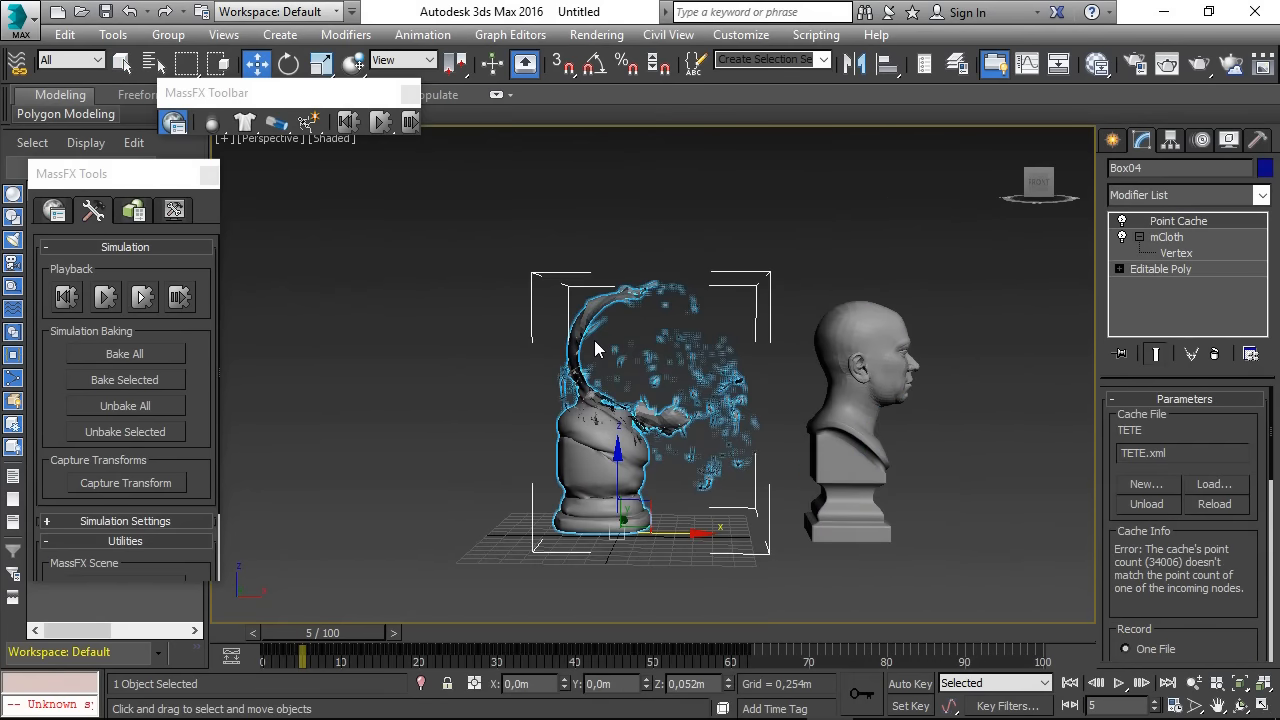
{"action": "key", "text": "Delete"}
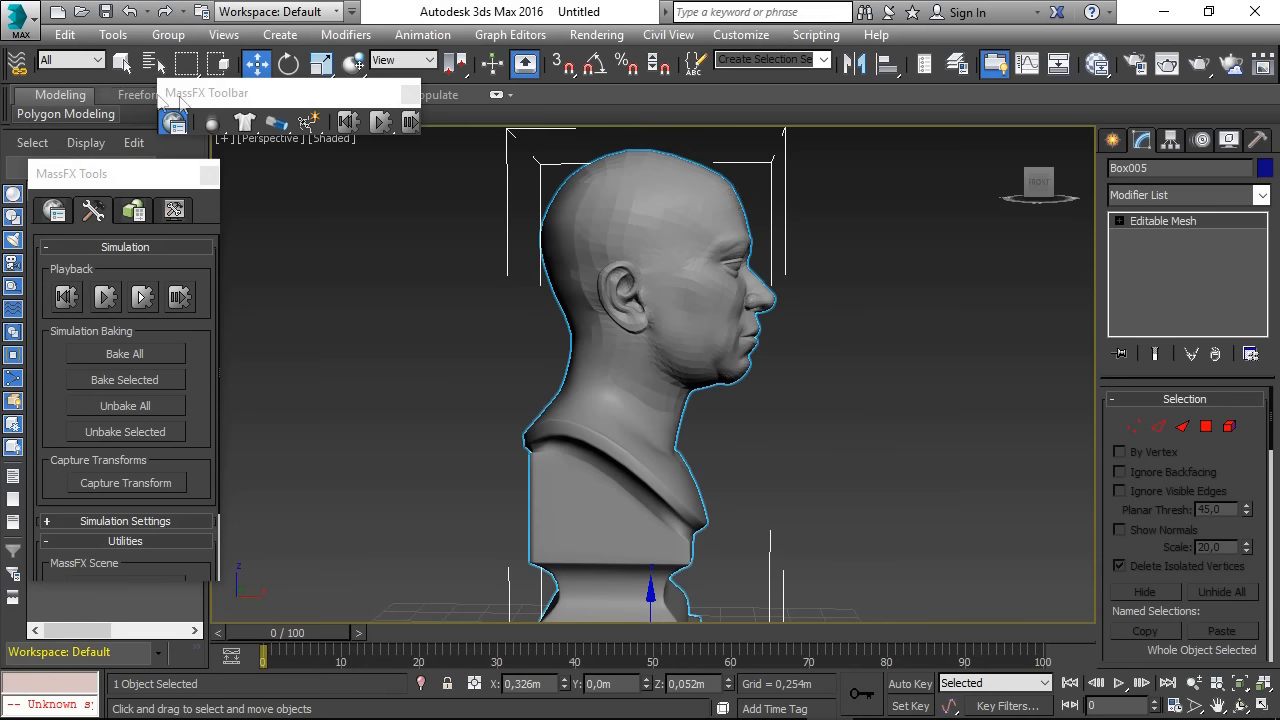
{"action": "left_click", "coordinate": [409, 93]}
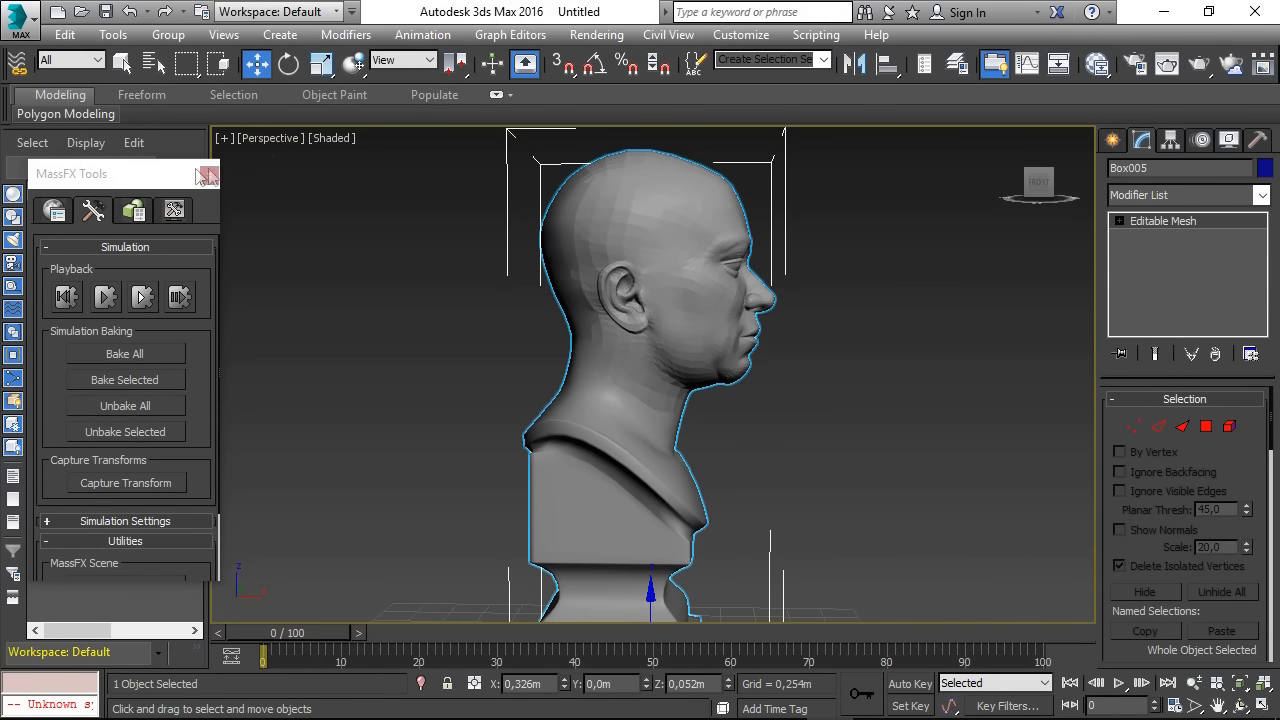
- Add a Point Cache modifier with the TETE.xml cache loaded to the snapshot mesh and preview its animation on the timeline
{"action": "left_click", "coordinate": [345, 34]}
{"action": "mouse_move", "coordinate": [410, 284]}
{"action": "left_click", "coordinate": [210, 286]}
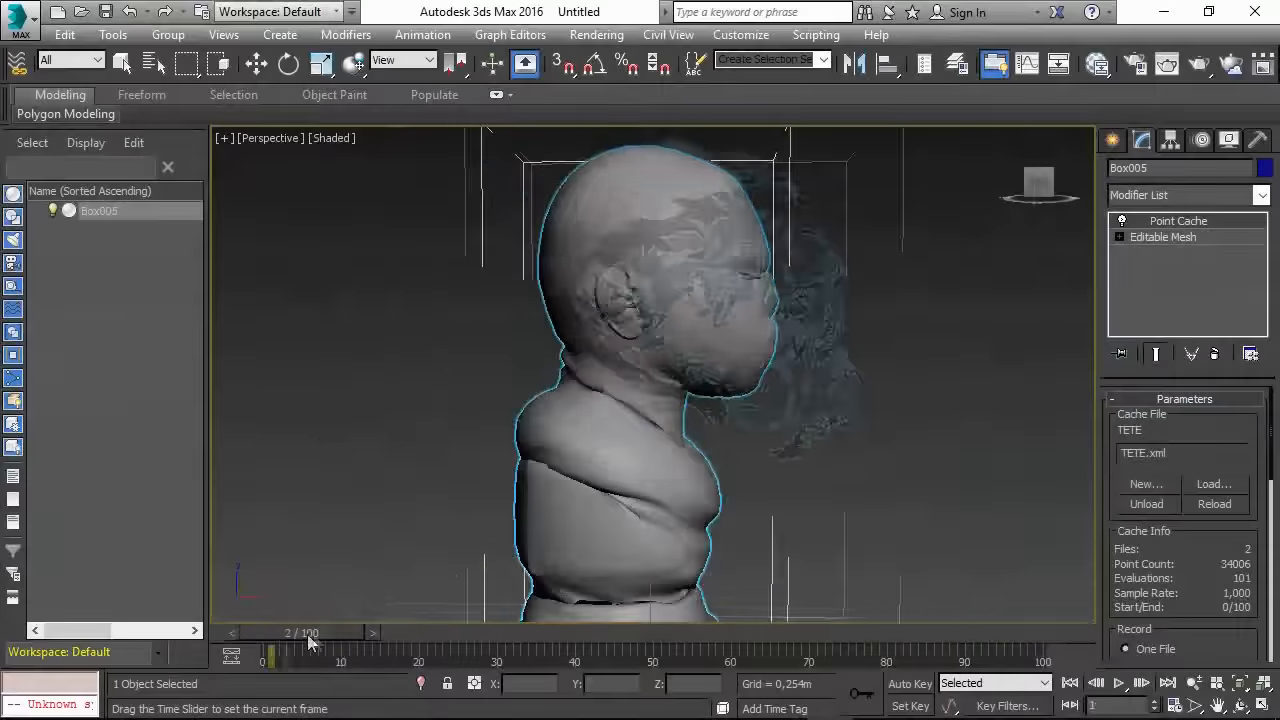
{"action": "mouse_move", "coordinate": [287, 632]}
{"action": "left_mouse_down"}
{"action": "mouse_move", "coordinate": [414, 632]}
{"action": "mouse_move", "coordinate": [287, 632]}
{"action": "left_mouse_up"}
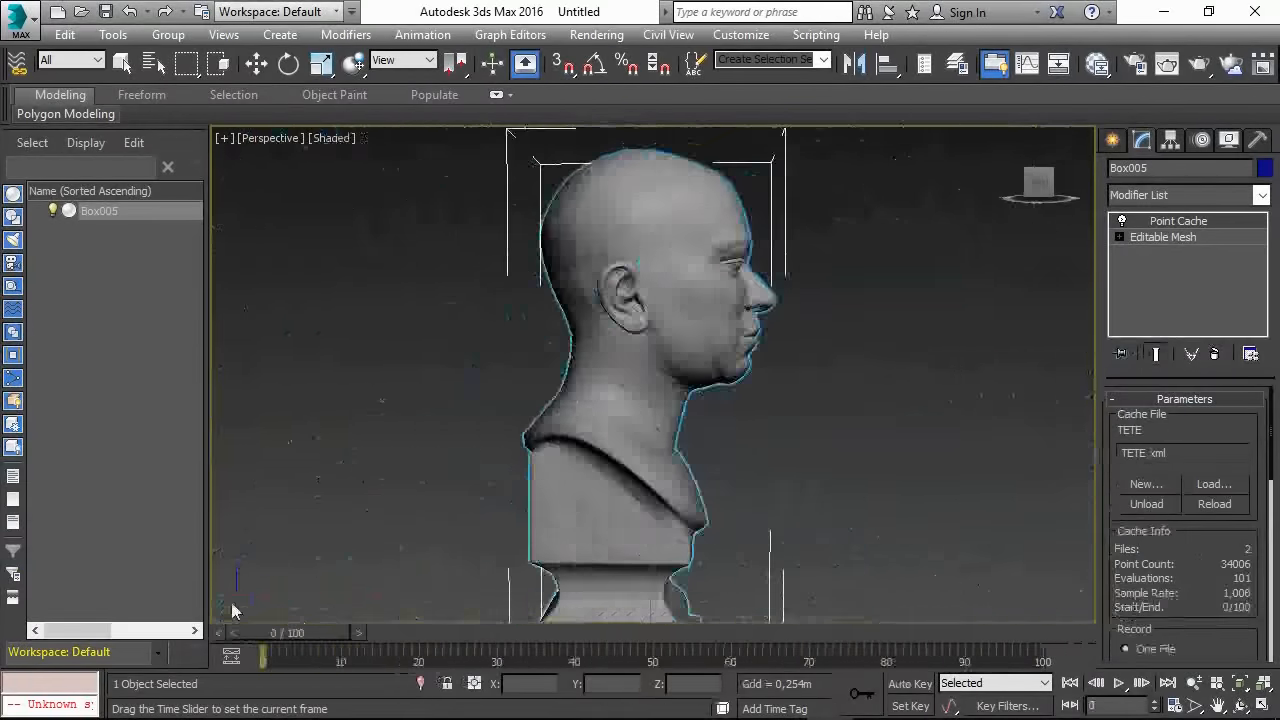
{"action": "left_click_drag", "start_coordinate": [291, 578], "coordinate": [263, 586]}
{"action": "key", "text": "w"}
{"action": "key", "text": "z"}
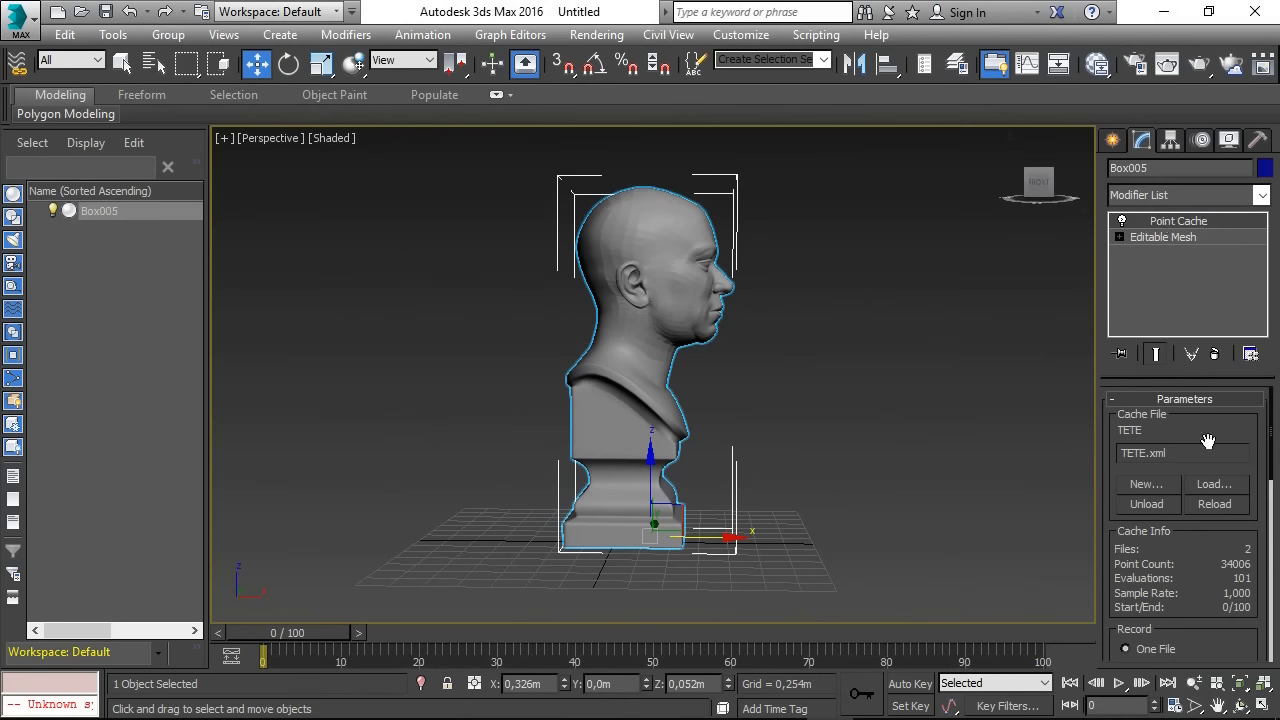
- Turn off Apply To Whole Object in the Point Cache modifier's playback options
{"action": "scroll", "coordinate": [1199, 616], "scroll_direction": "down", "scroll_amount": 10}
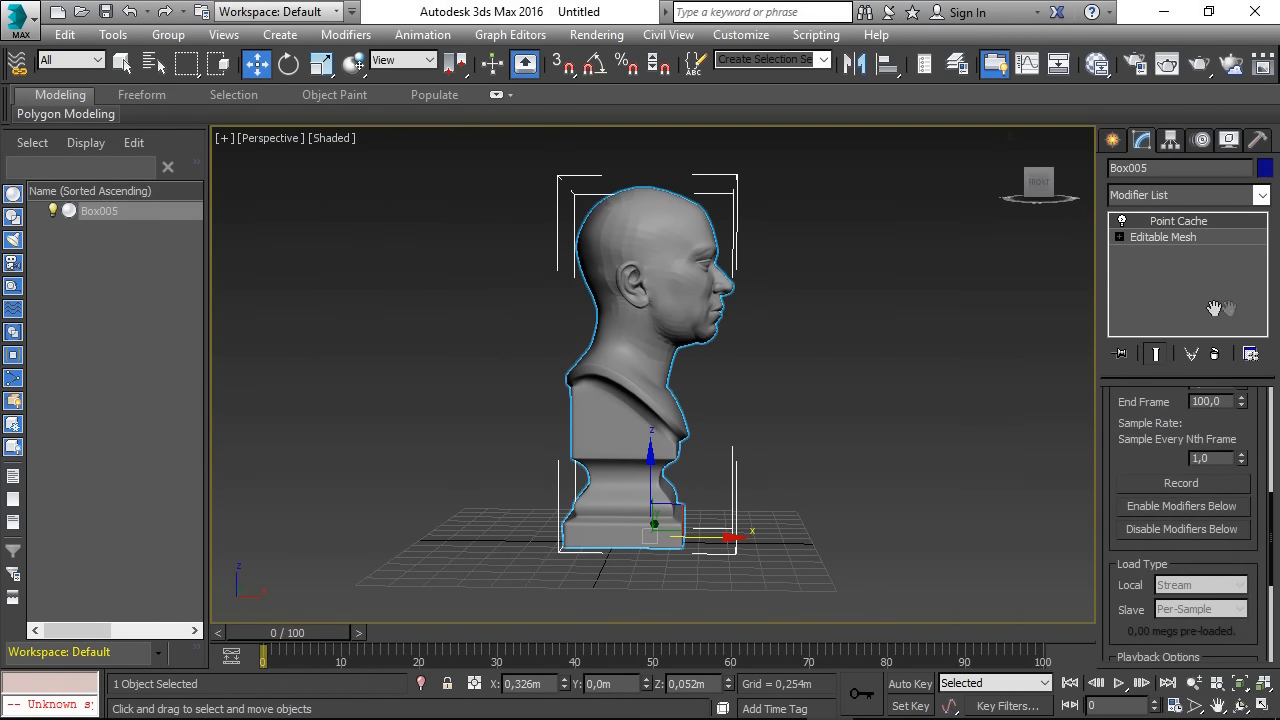
{"action": "left_click_drag", "start_coordinate": [1220, 230], "coordinate": [1241, 25]}
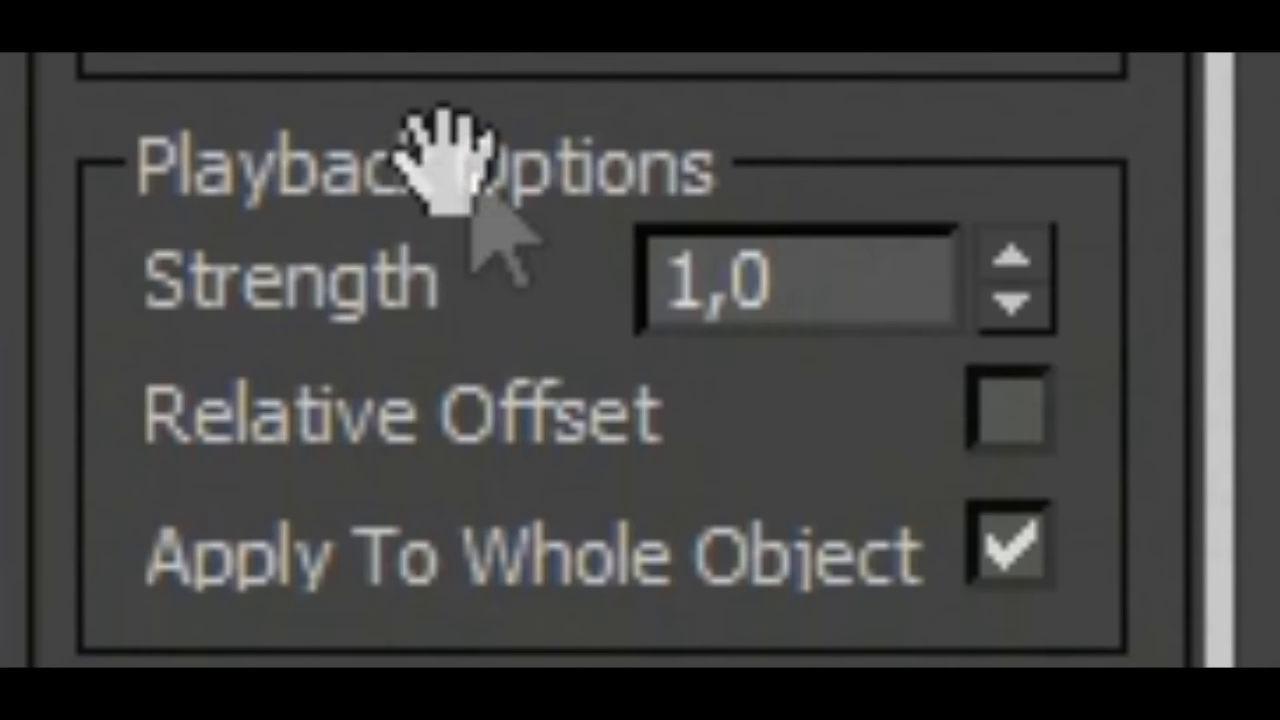
{"action": "left_click", "coordinate": [1035, 555]}
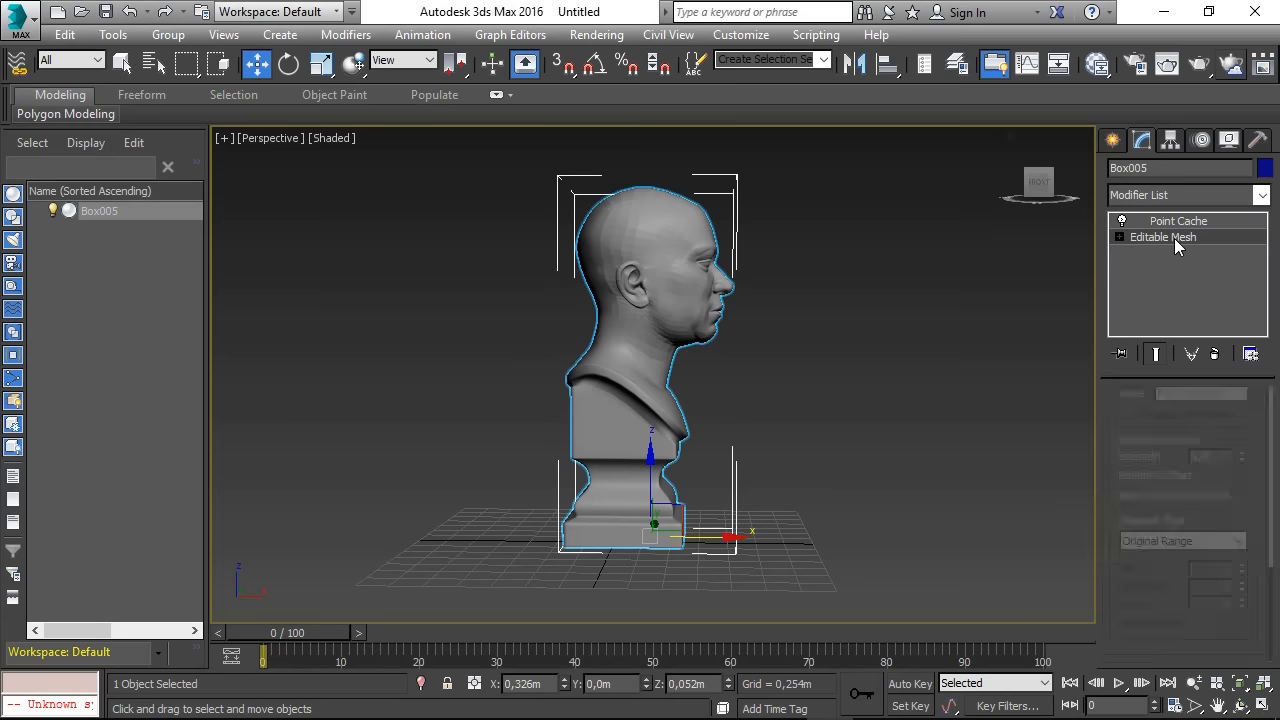
- Select the head's vertices in the Editable Mesh, show the end result and preview the animation on the timeline
{"action": "left_click", "coordinate": [1170, 237]}
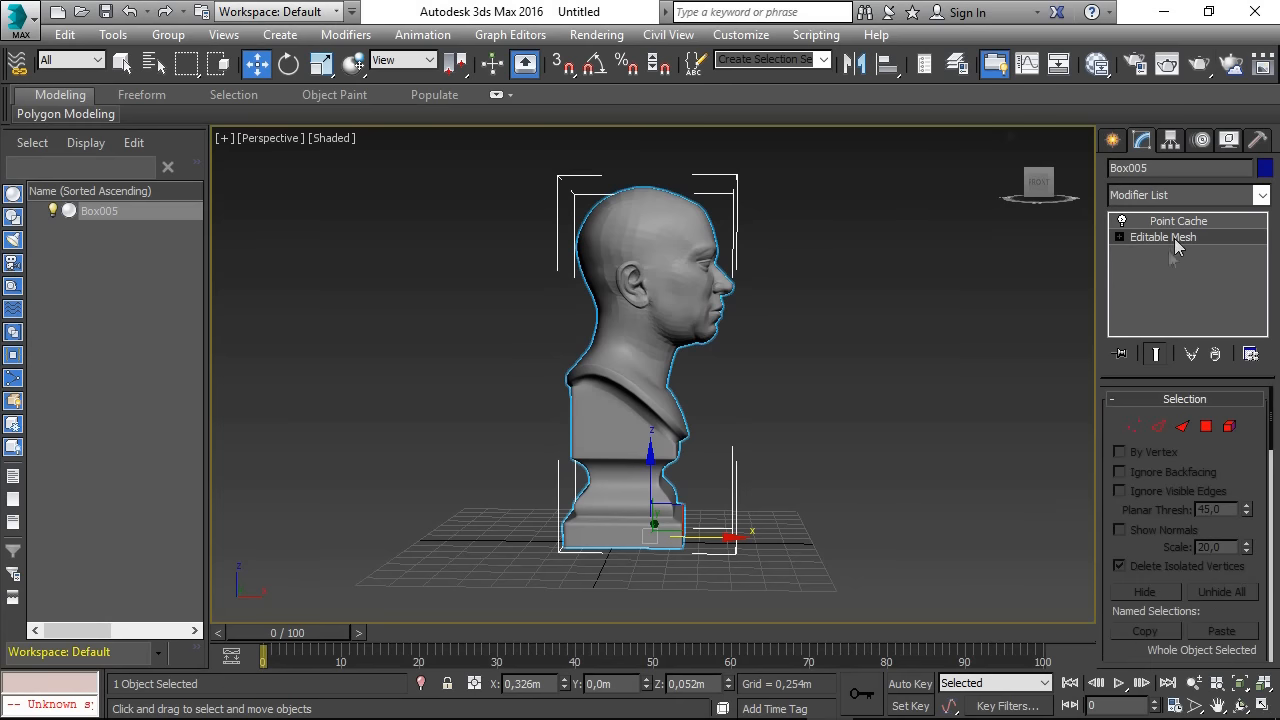
{"action": "left_click", "coordinate": [1133, 427]}
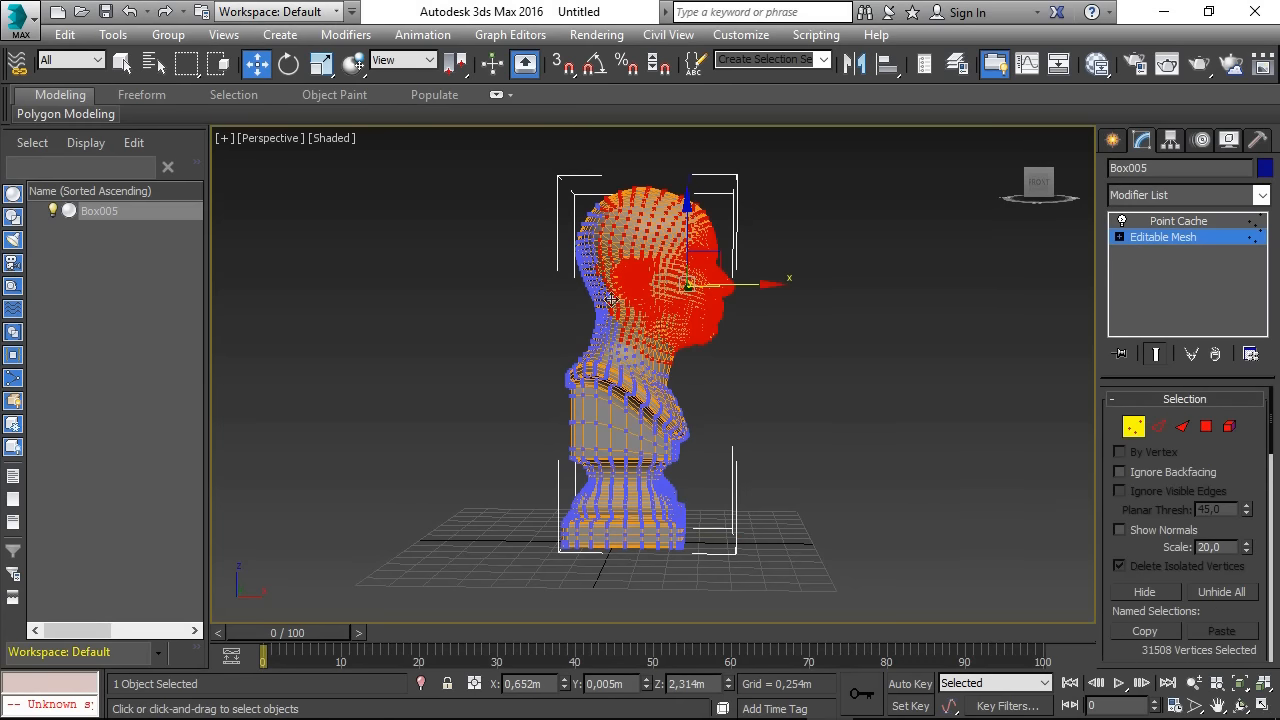
{"action": "left_click", "coordinate": [1155, 353]}
{"action": "left_click_drag", "start_coordinate": [260, 633], "coordinate": [234, 646]}
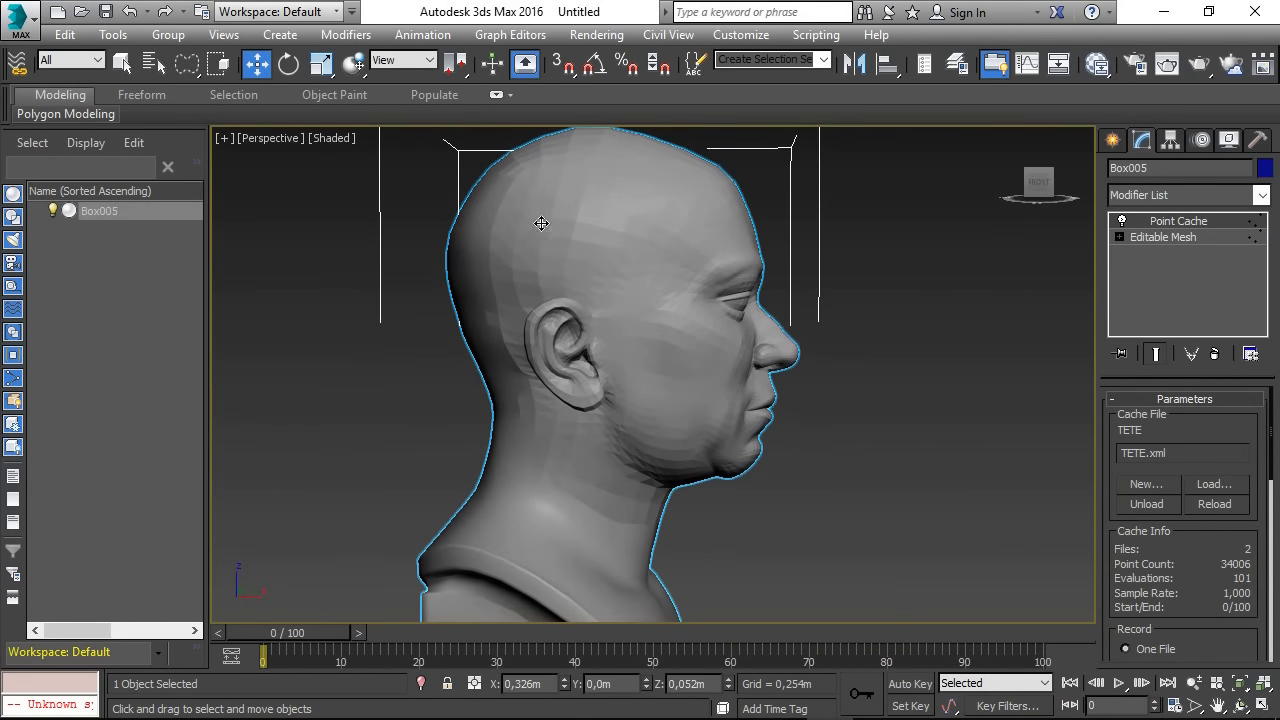
- Add a Vertex Weld modifier above the Point Cache and preview the bust at frame 5
{"action": "left_click", "coordinate": [345, 34]}
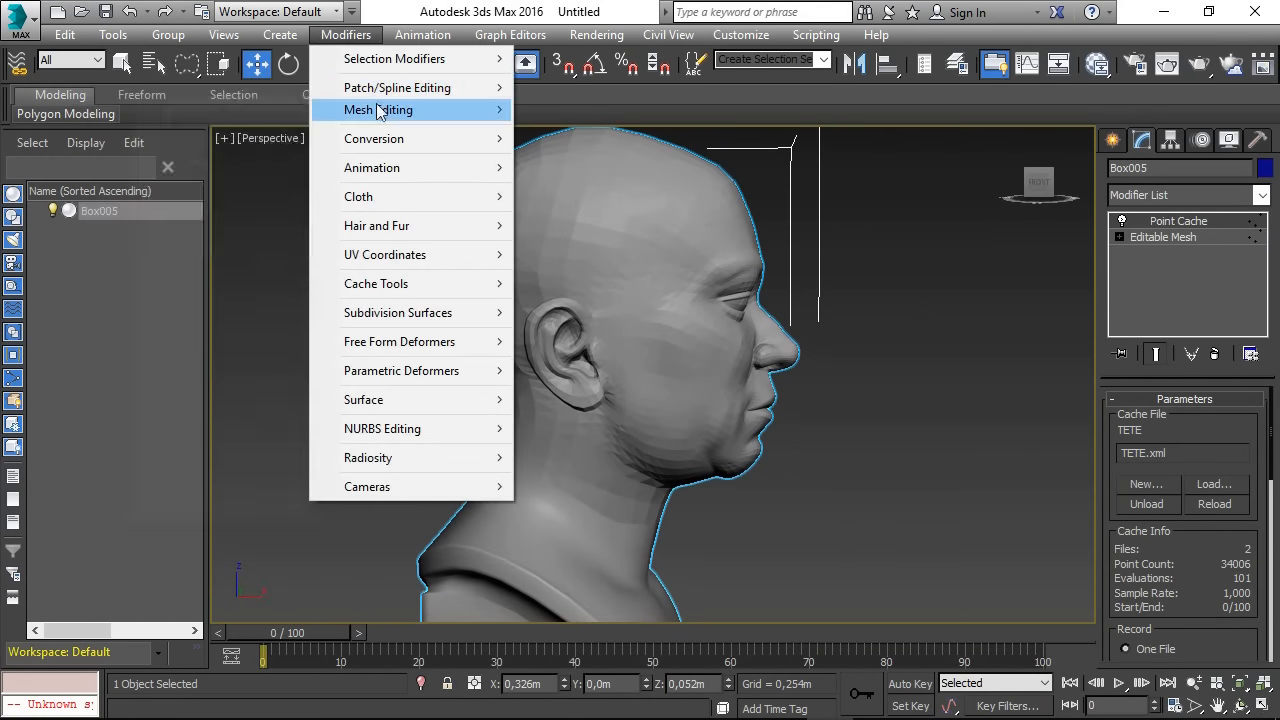
{"action": "mouse_move", "coordinate": [378, 110]}
{"action": "left_click", "coordinate": [198, 508]}
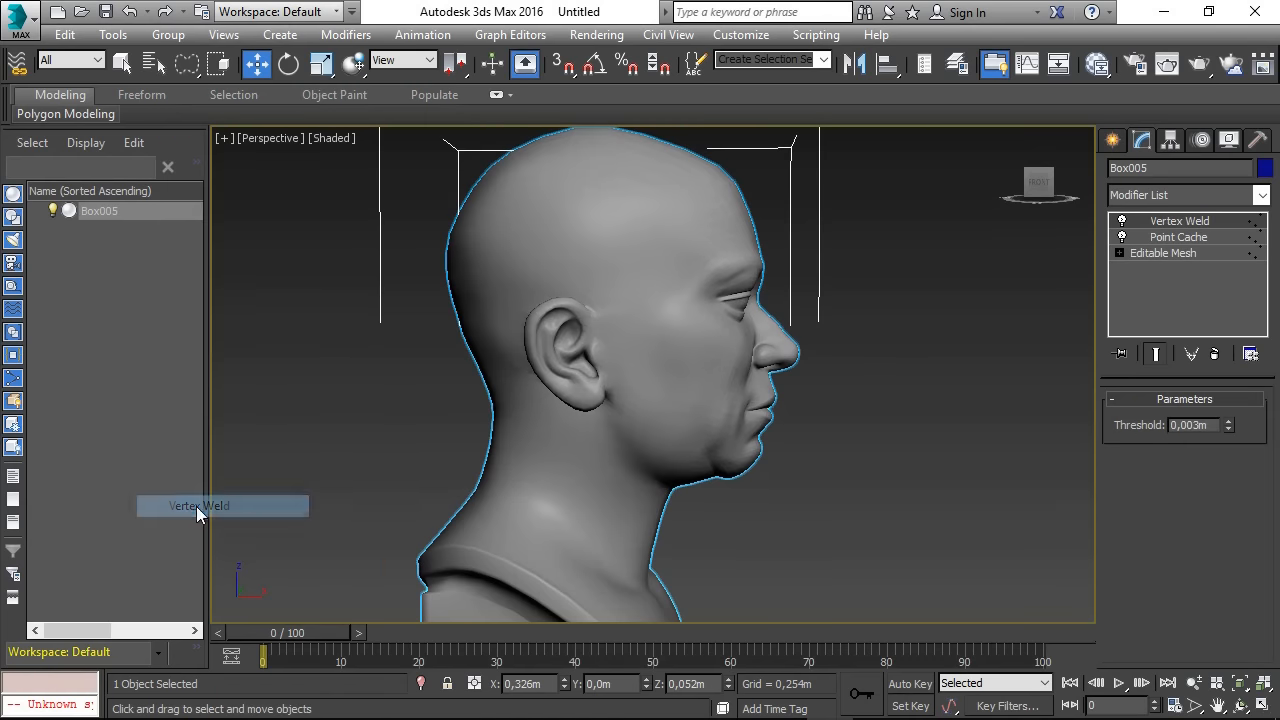
{"action": "left_click_drag", "start_coordinate": [265, 629], "coordinate": [301, 640]}
- Add a Shell modifier with an inner amount of 0,028m to the bust and return to frame 0
{"action": "key", "text": "w"}
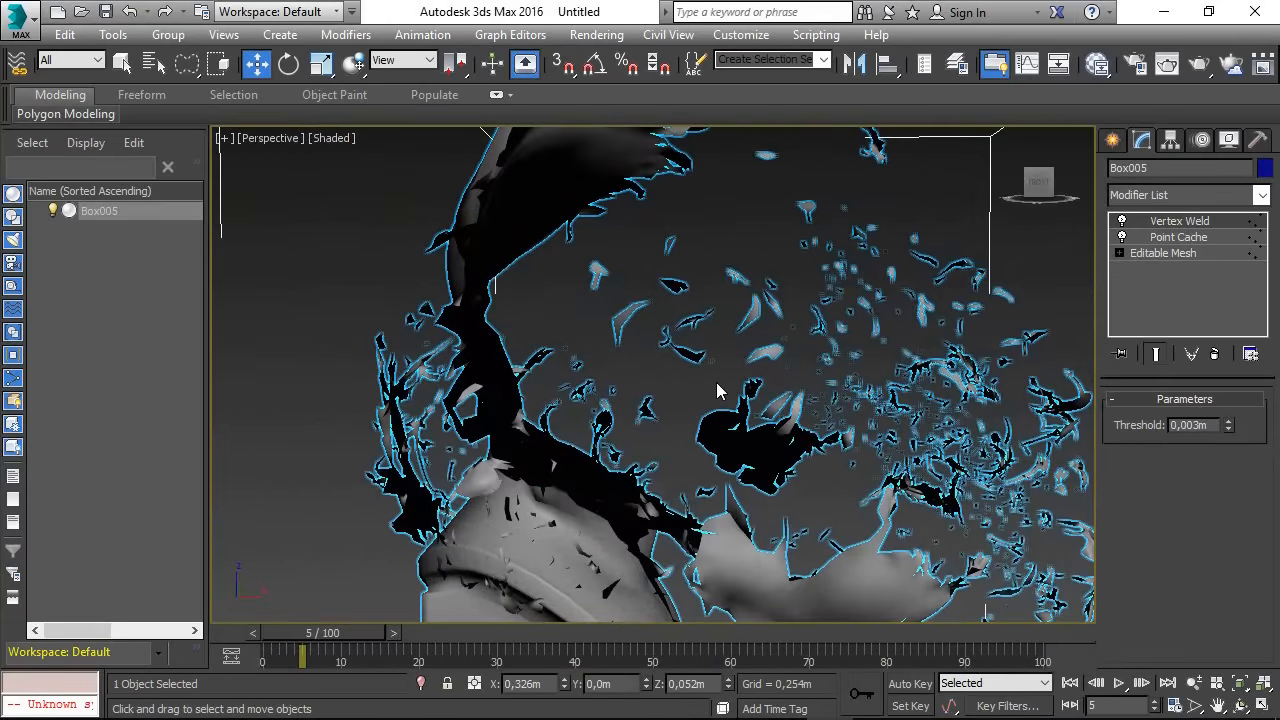
{"action": "key", "text": "x"}
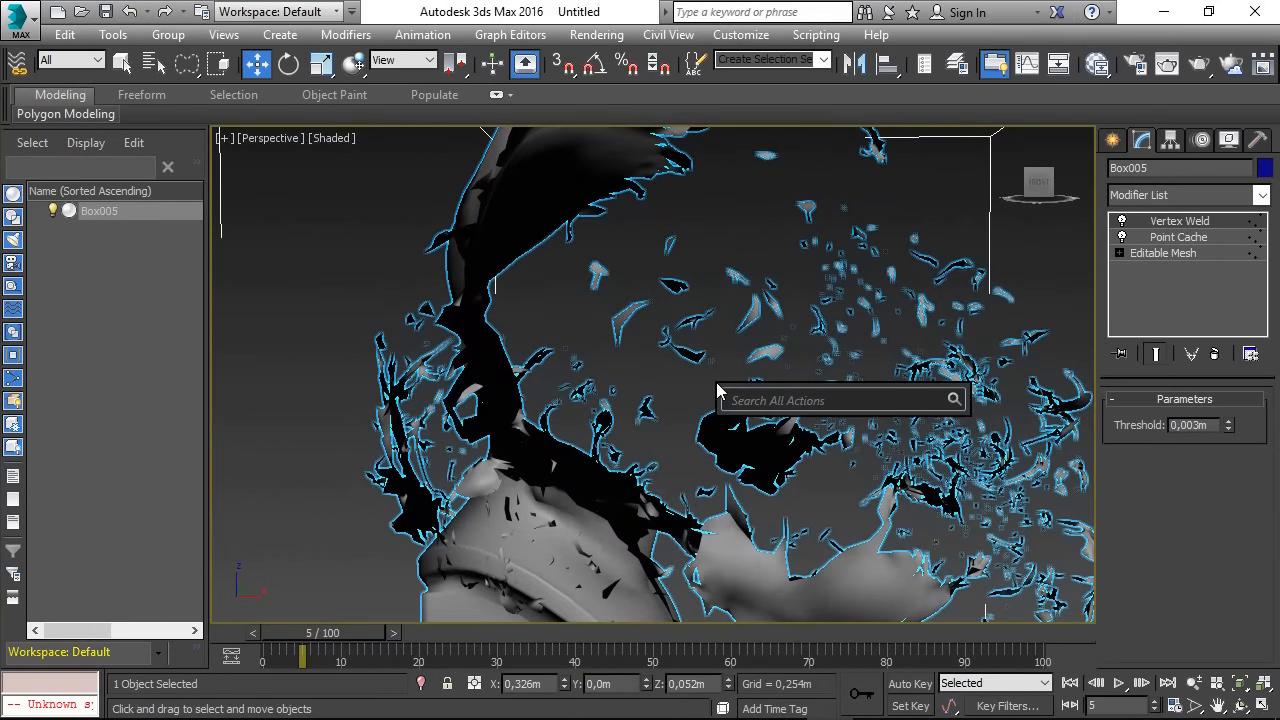
{"action": "type", "text": "shell"}
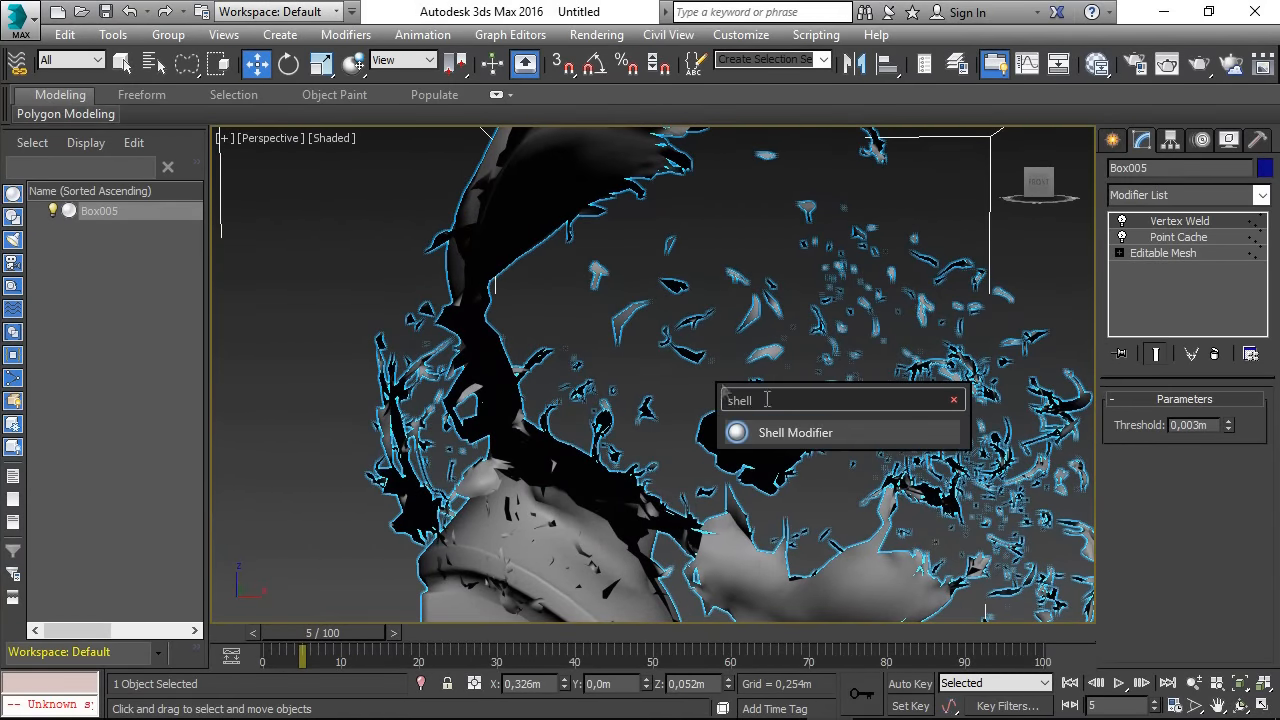
{"action": "left_click", "coordinate": [795, 432]}
{"action": "left_click_drag", "start_coordinate": [1250, 422], "coordinate": [1258, 306]}
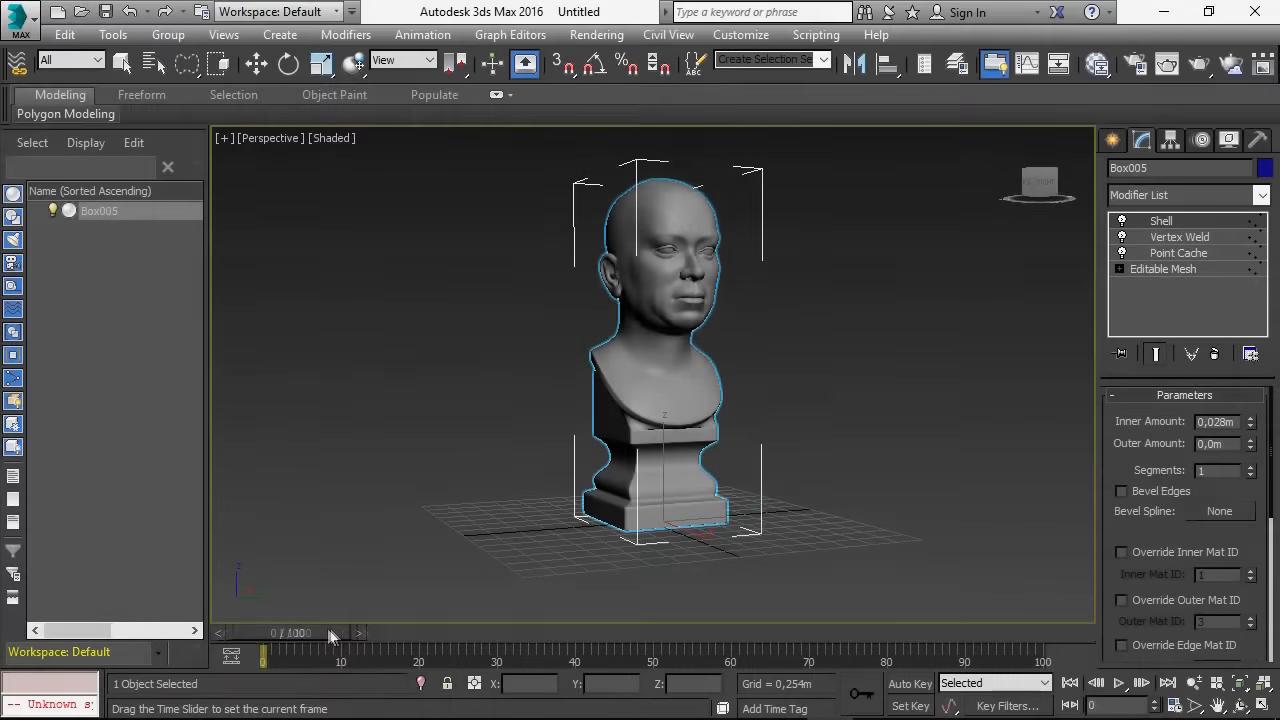
{"action": "left_click_drag", "start_coordinate": [321, 633], "coordinate": [268, 638]}
{"action": "key", "text": "w"}
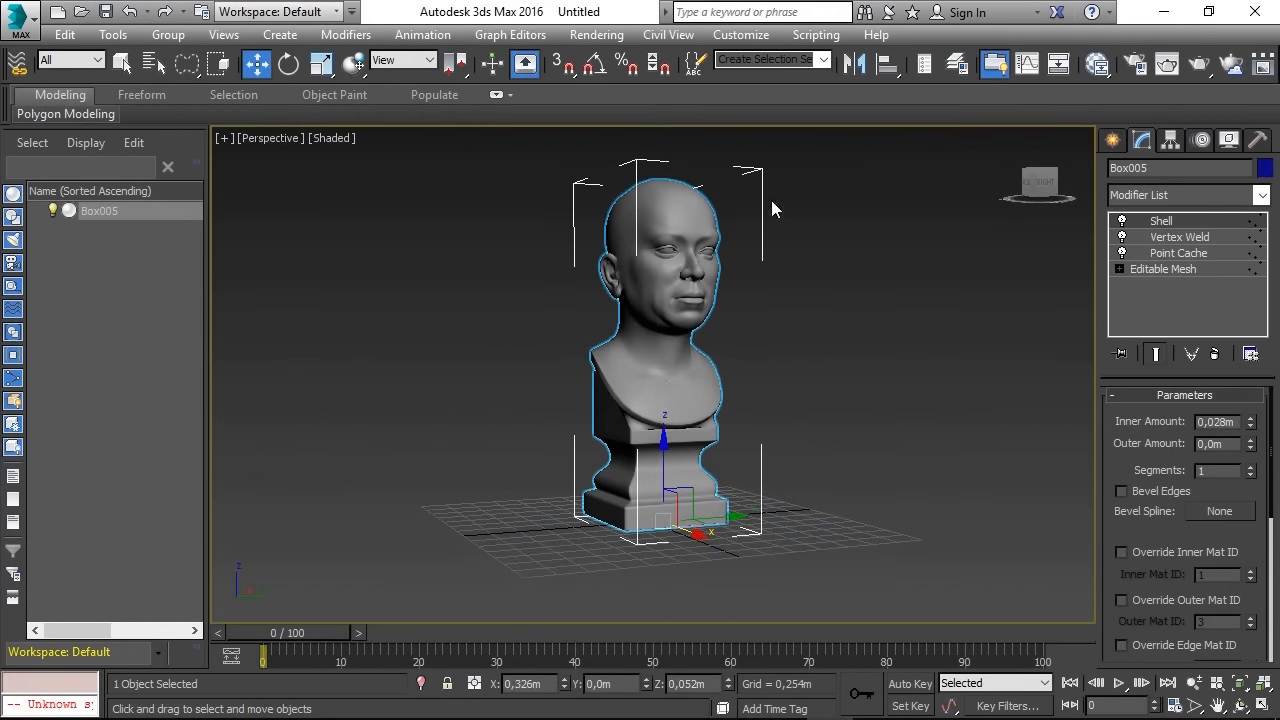
- Set the Point Cache playback type to Custom Start with a start of 10,0 and preview the explosion on the timeline
{"action": "left_click", "coordinate": [1214, 254]}
{"action": "scroll", "coordinate": [1190, 480], "scroll_direction": "down", "scroll_amount": 5}
{"action": "left_click", "coordinate": [1180, 540]}
{"action": "left_click", "coordinate": [1199, 572]}
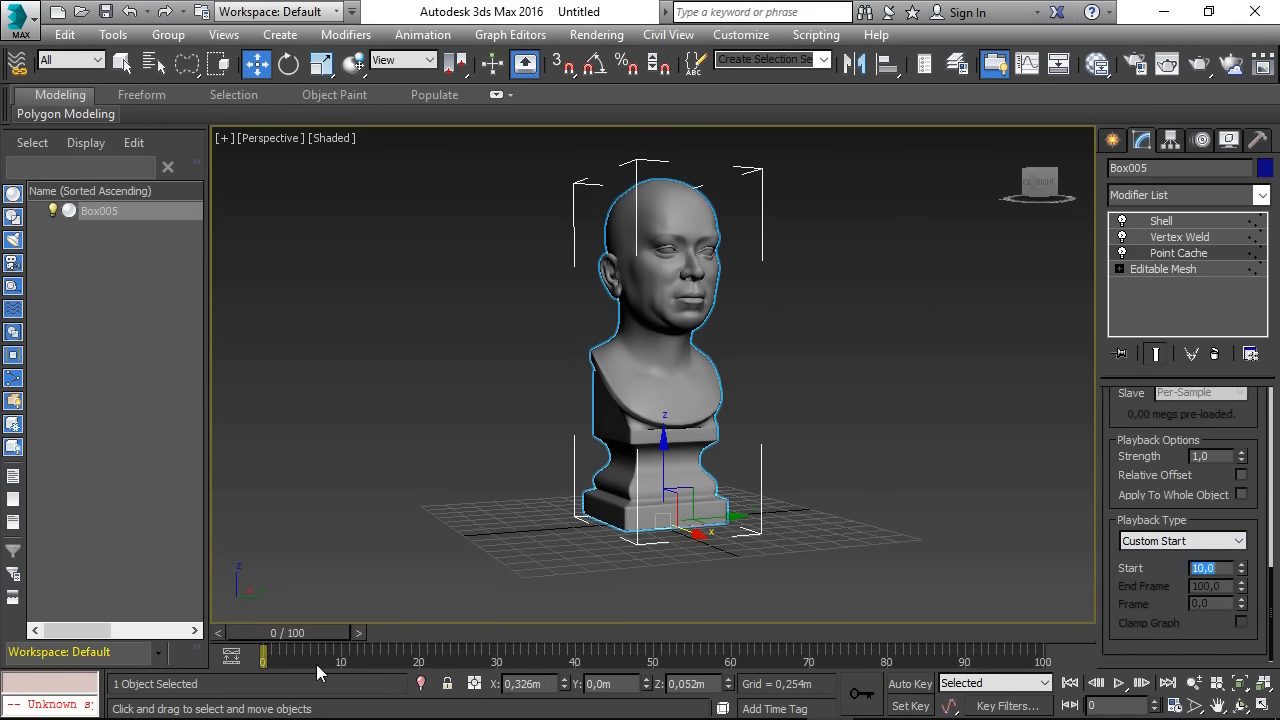
{"action": "left_click_drag", "start_coordinate": [285, 638], "coordinate": [480, 620]}
{"action": "left_click_drag", "start_coordinate": [480, 620], "coordinate": [568, 604]}
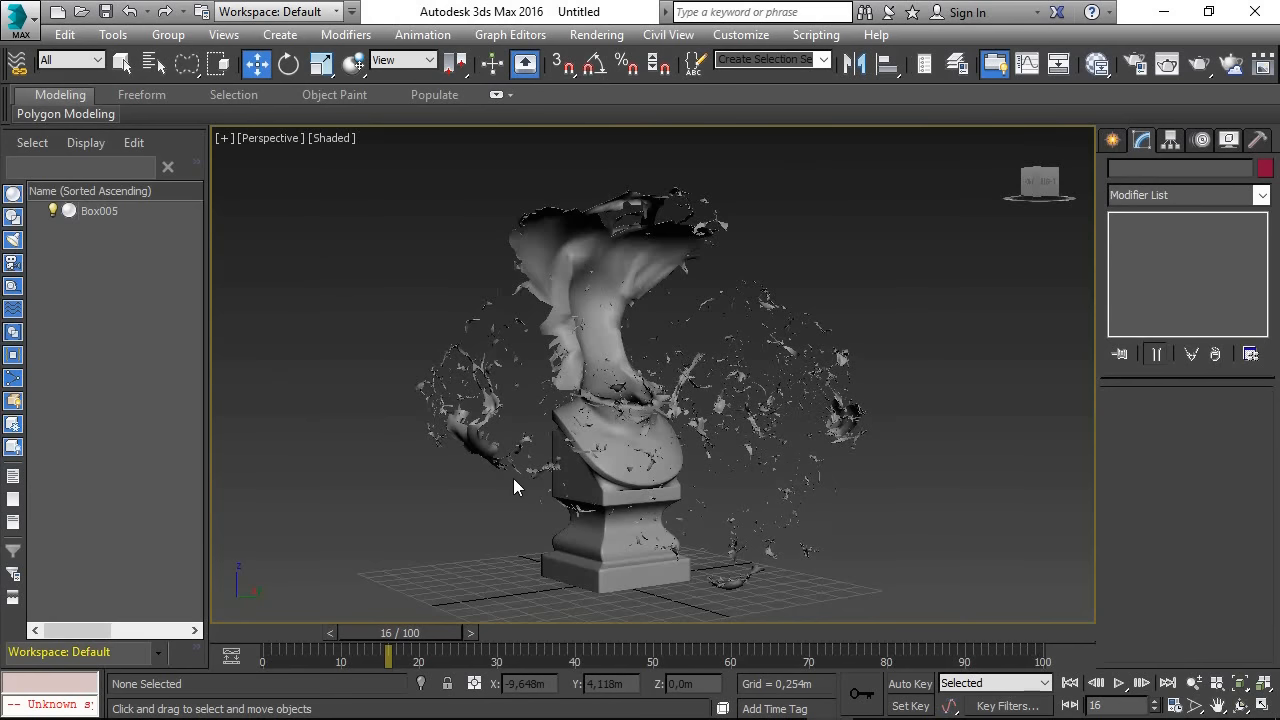